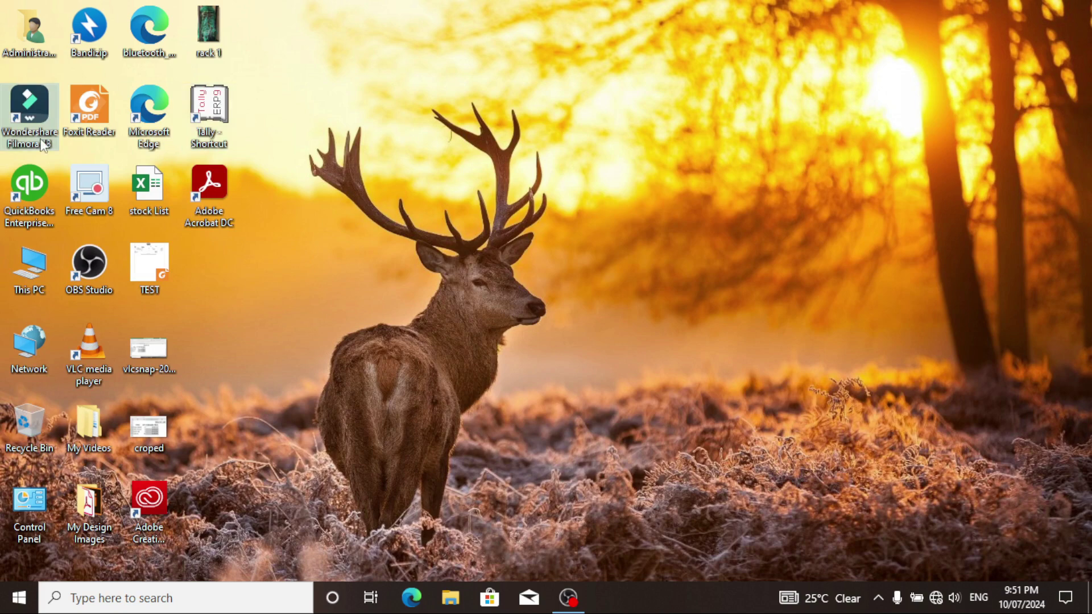
# Launch Wondershare Filmora 13 from the desktop and open its Screen Recorder.
pyautogui.doubleClick(29, 110)
pyautogui.rightClick(31, 112)
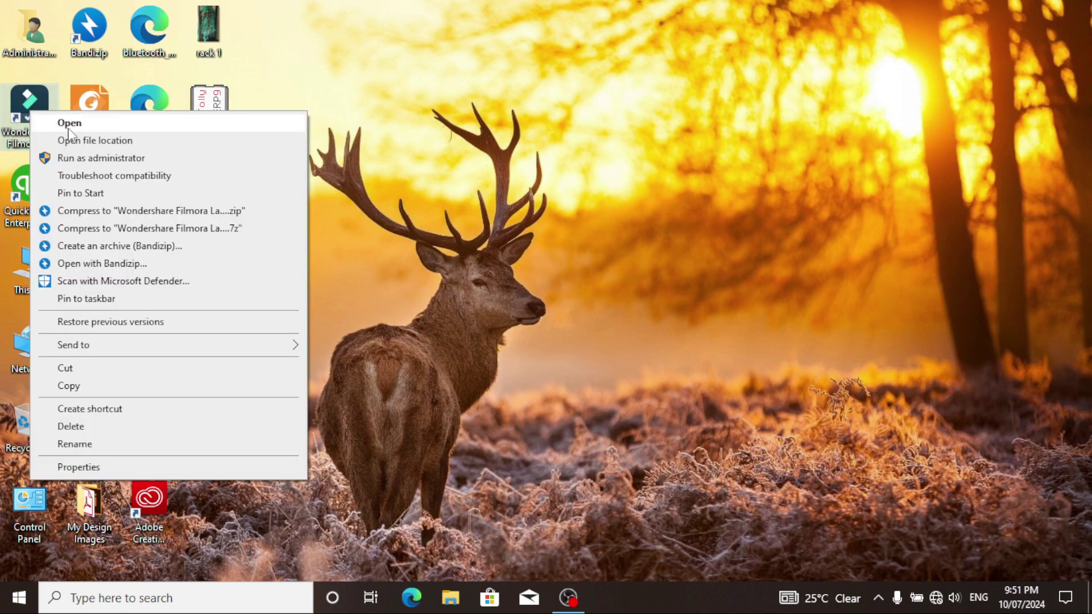
pyautogui.click(385, 46)
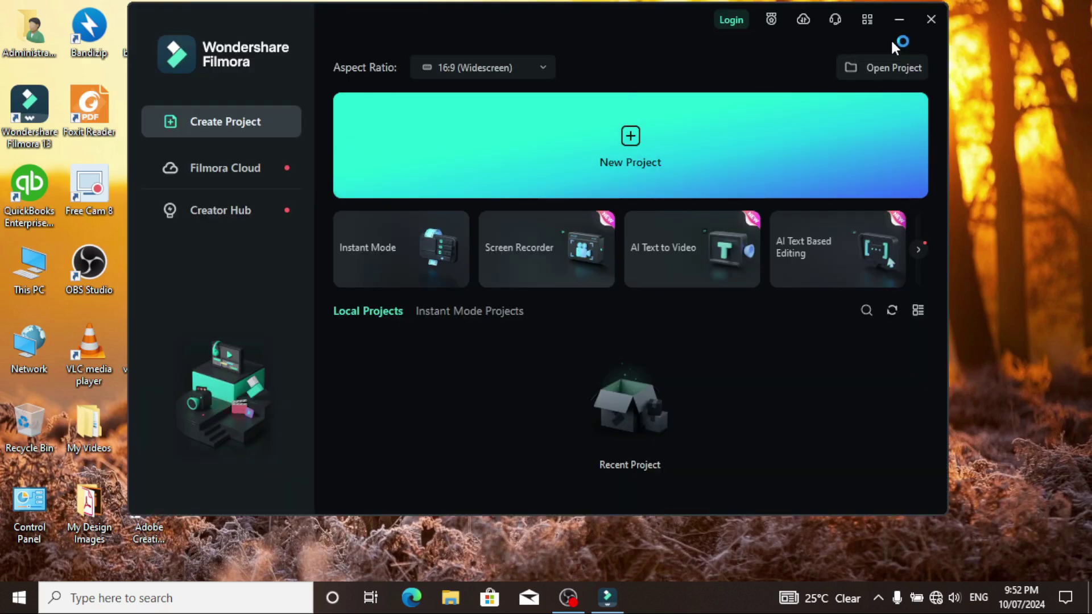
pyautogui.click(533, 247)
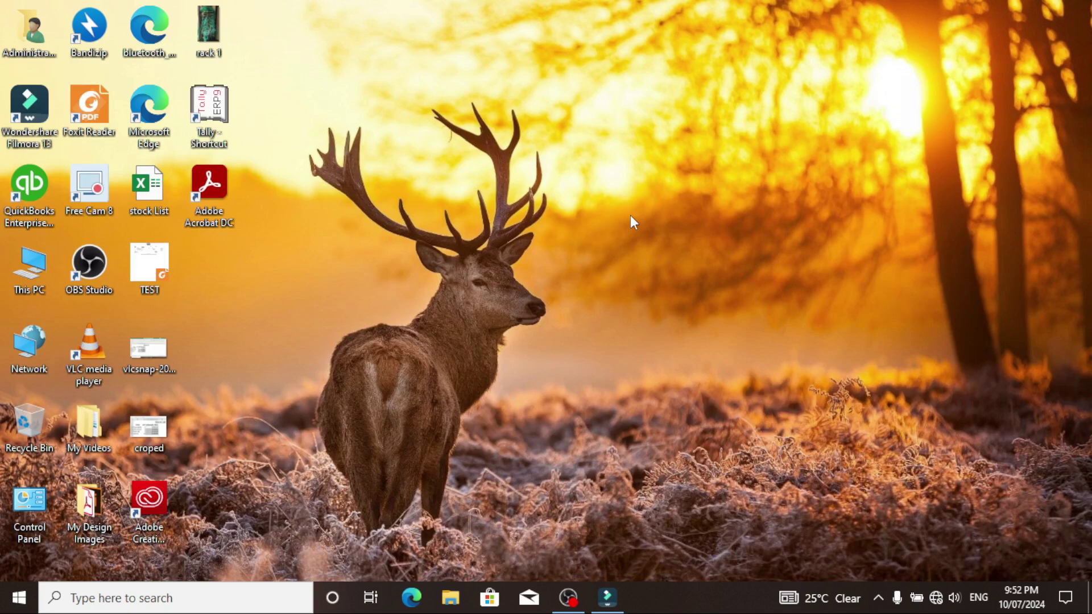
pyautogui.rightClick(579, 186)
pyautogui.click(634, 251)
pyautogui.rightClick(610, 188)
pyautogui.click(655, 252)
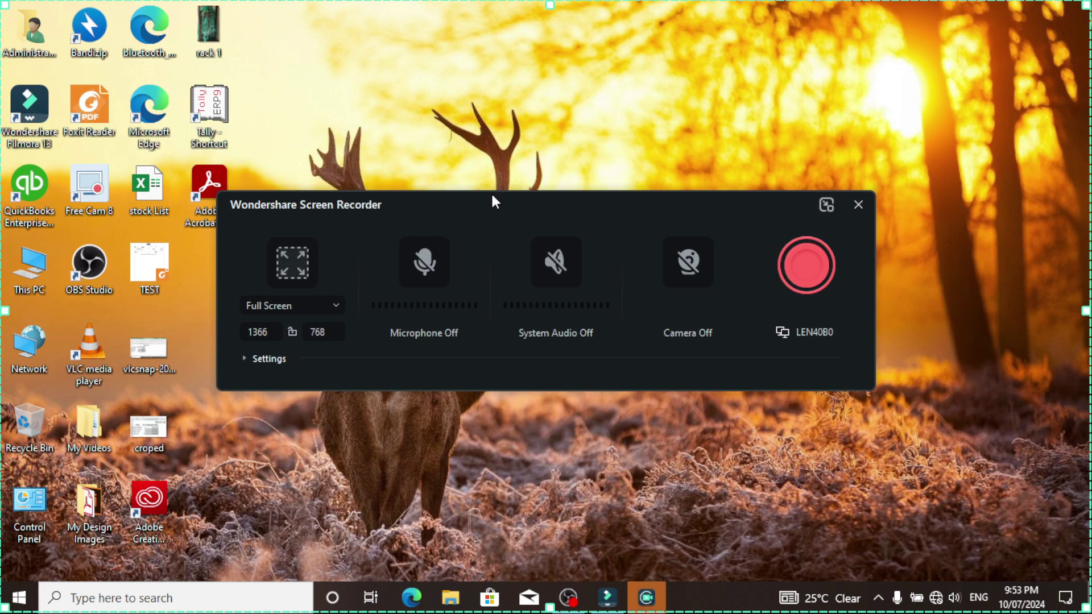
# Expand the recorder's settings, disable Hide mouse gesture and choose the purple marker for mouse clicks in the recording.
pyautogui.moveTo(528, 179); pyautogui.dragTo(640, 120)
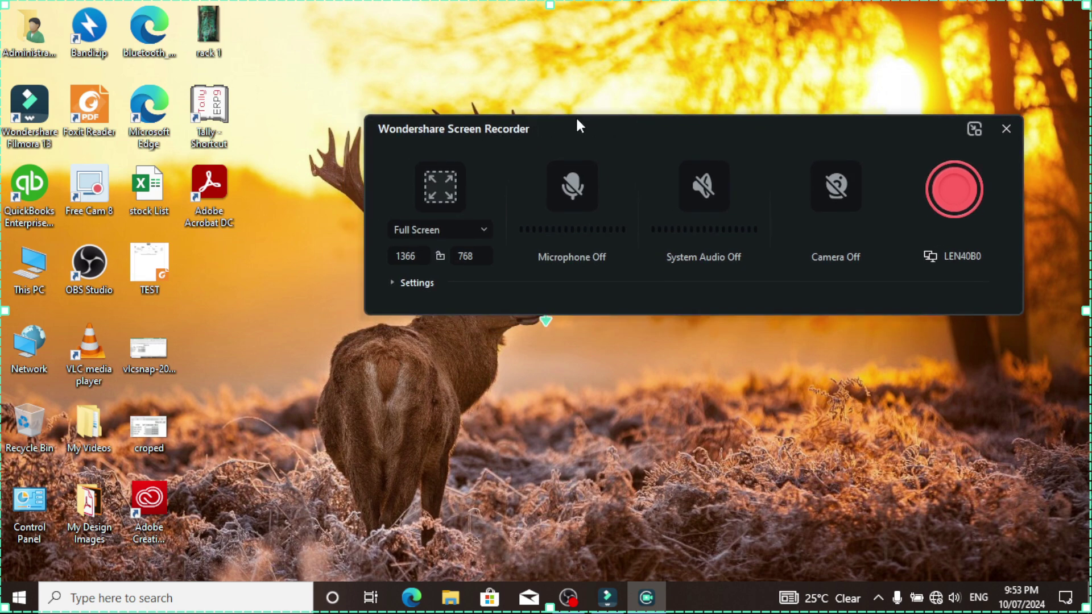
pyautogui.moveTo(585, 122); pyautogui.dragTo(606, 114)
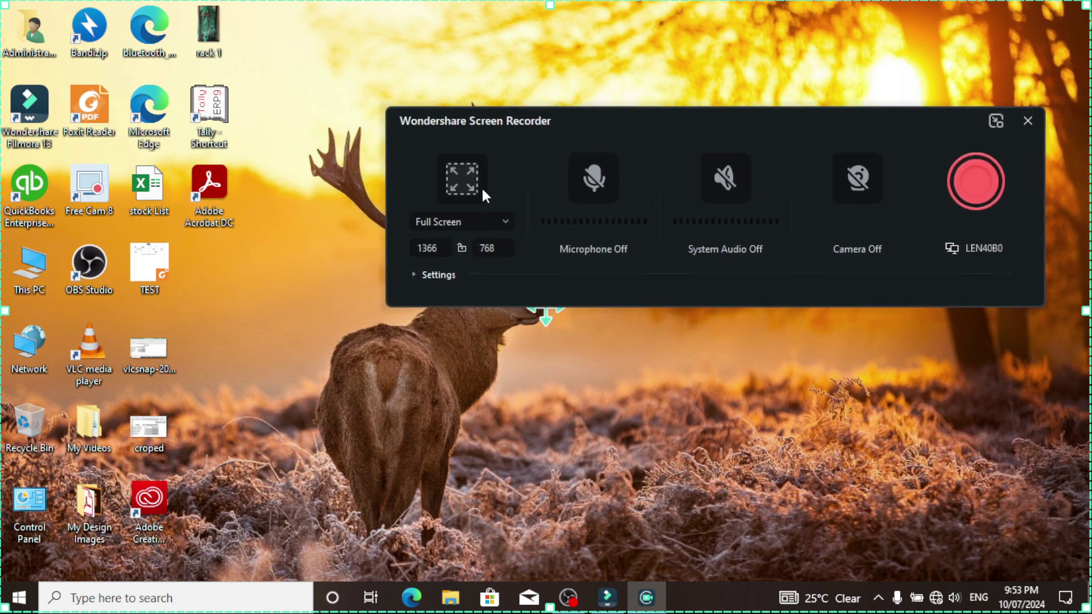
pyautogui.click(415, 275)
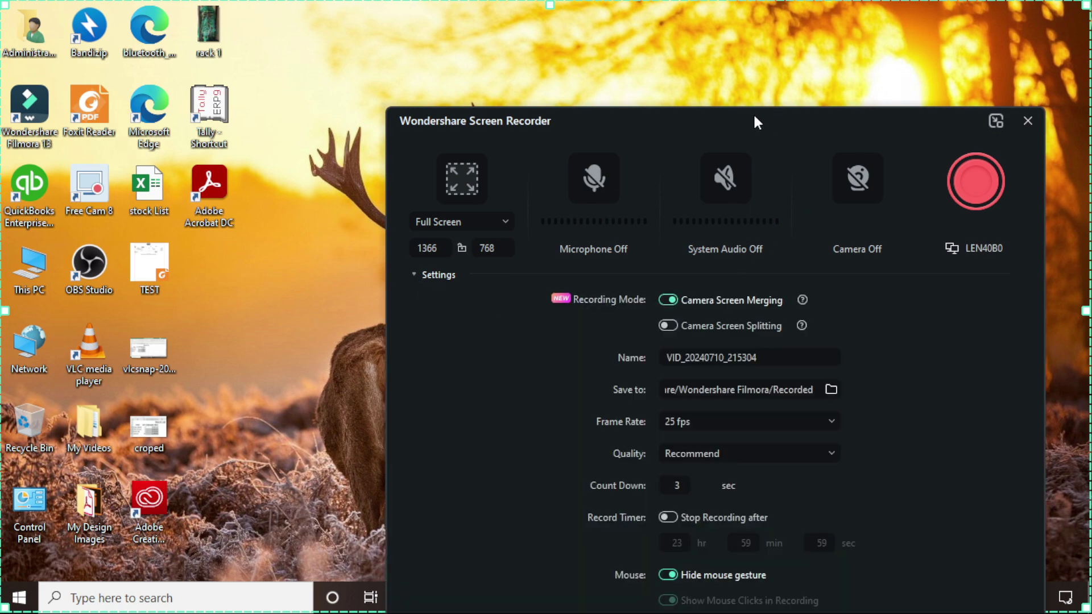
pyautogui.moveTo(753, 113); pyautogui.dragTo(741, 6)
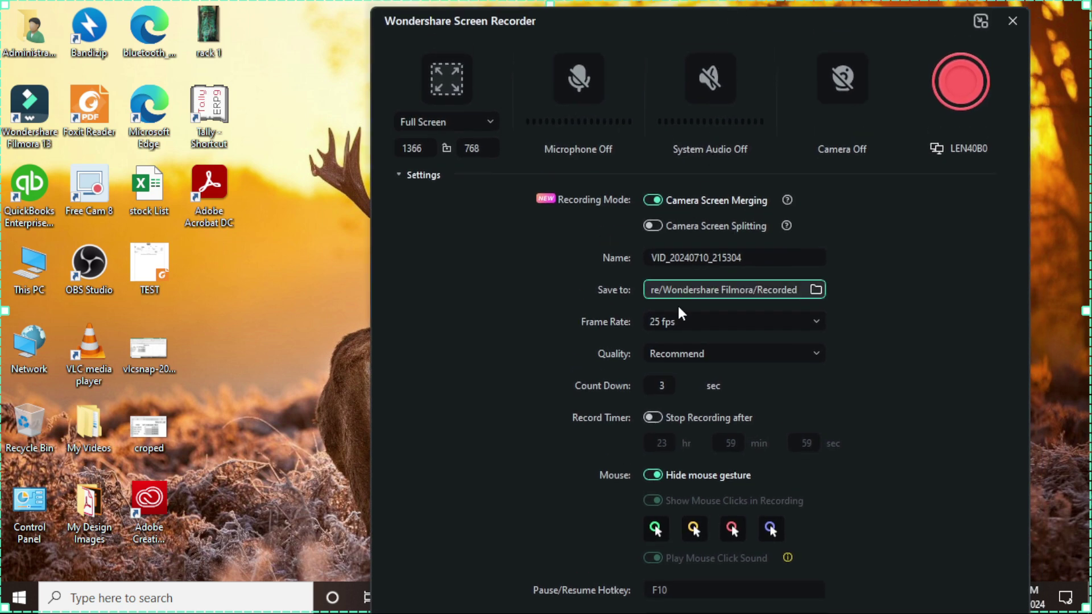
pyautogui.click(653, 476)
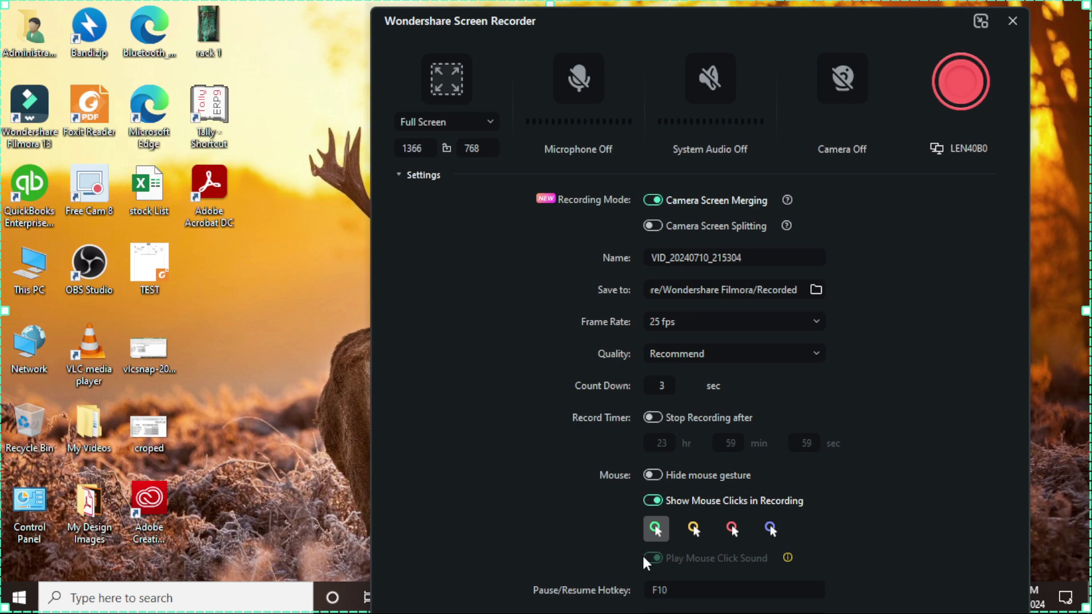
pyautogui.click(771, 528)
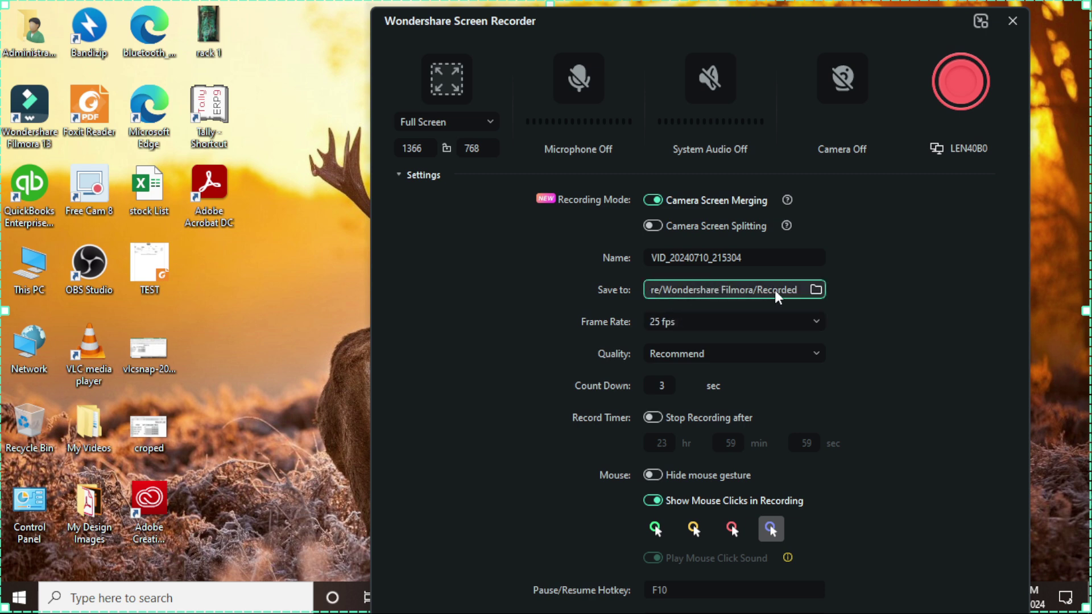
# Set the recording's save folder to Desktop and its quality to Higher.
pyautogui.click(816, 292)
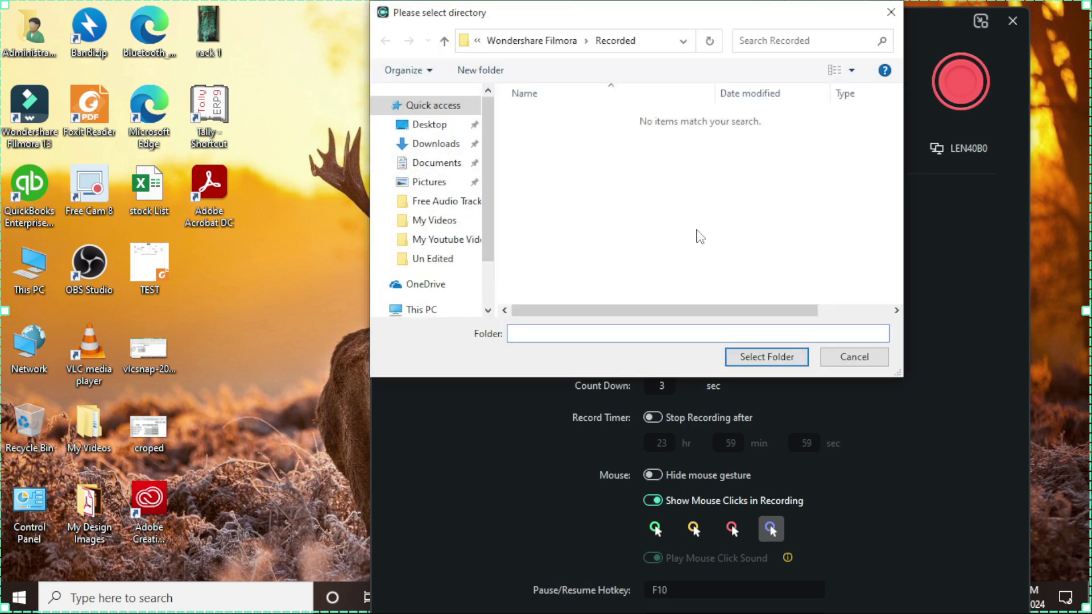
pyautogui.click(435, 126)
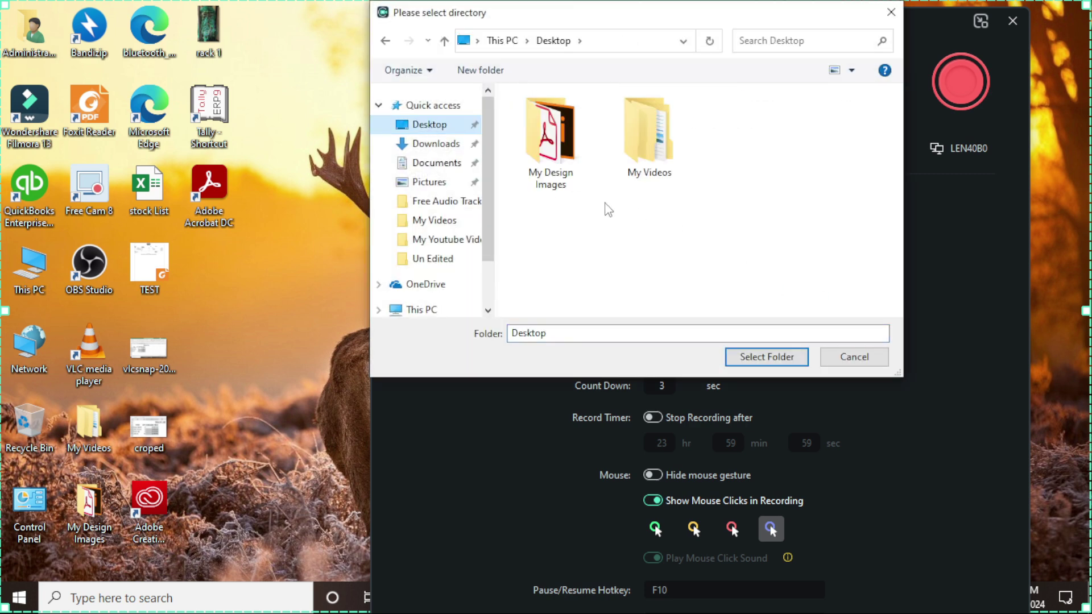
pyautogui.click(761, 357)
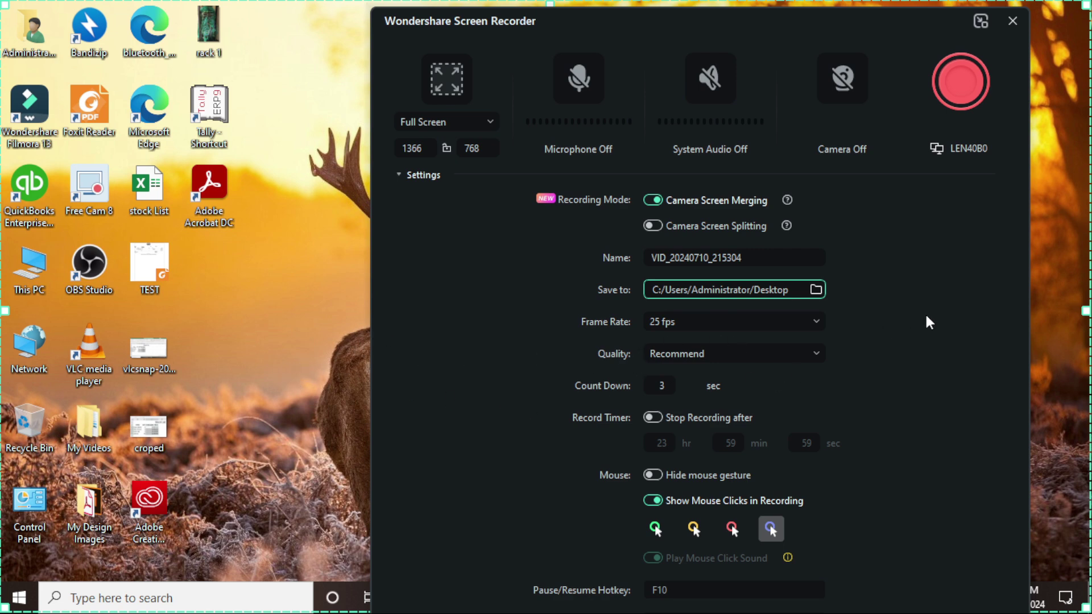
pyautogui.click(798, 358)
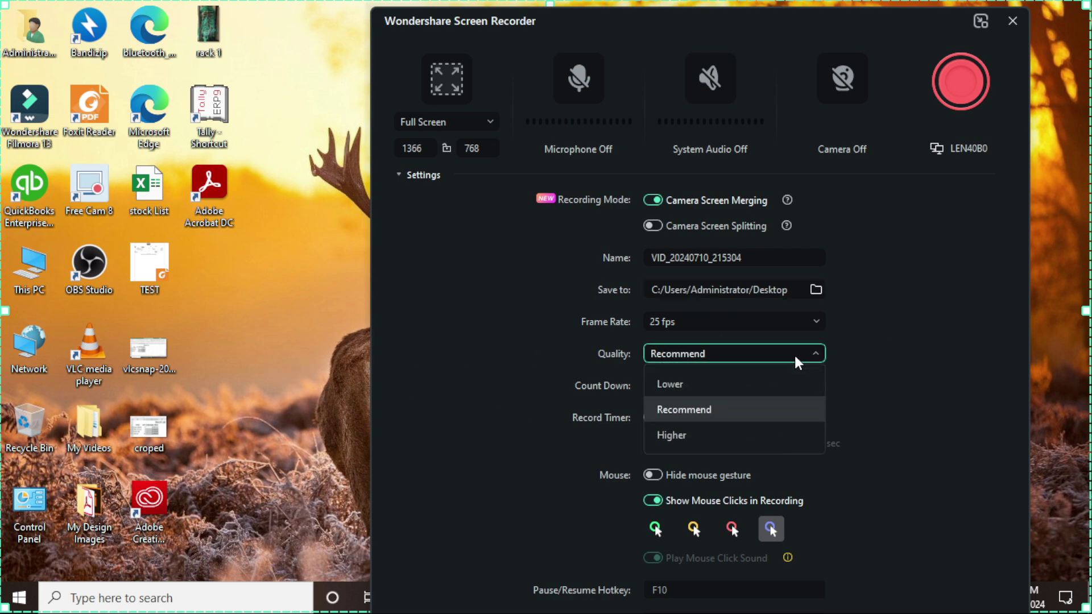
pyautogui.click(674, 437)
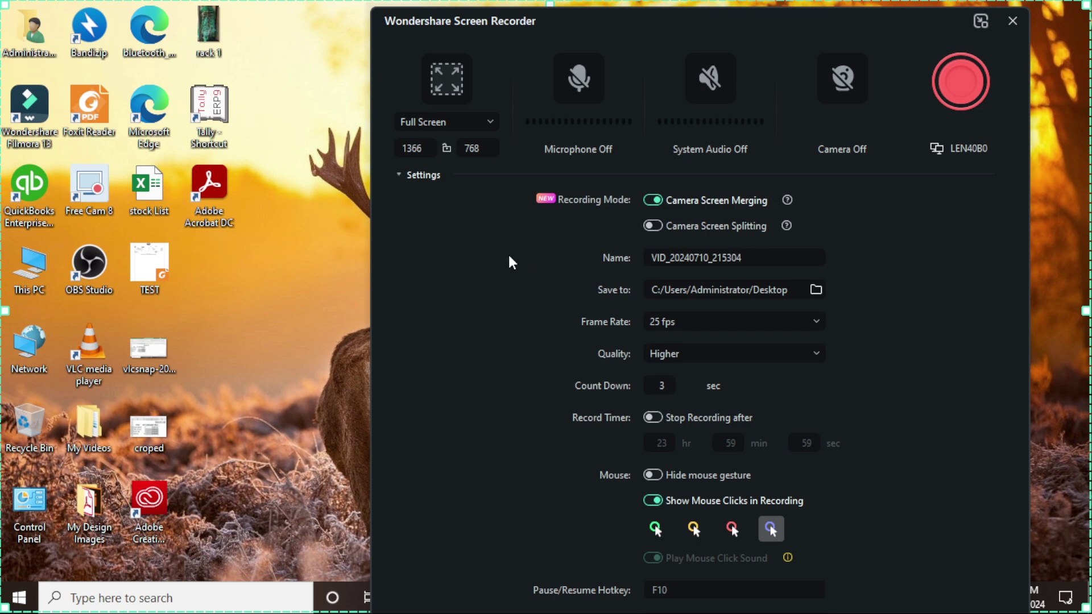
pyautogui.click(592, 88)
pyautogui.click(593, 89)
pyautogui.click(592, 88)
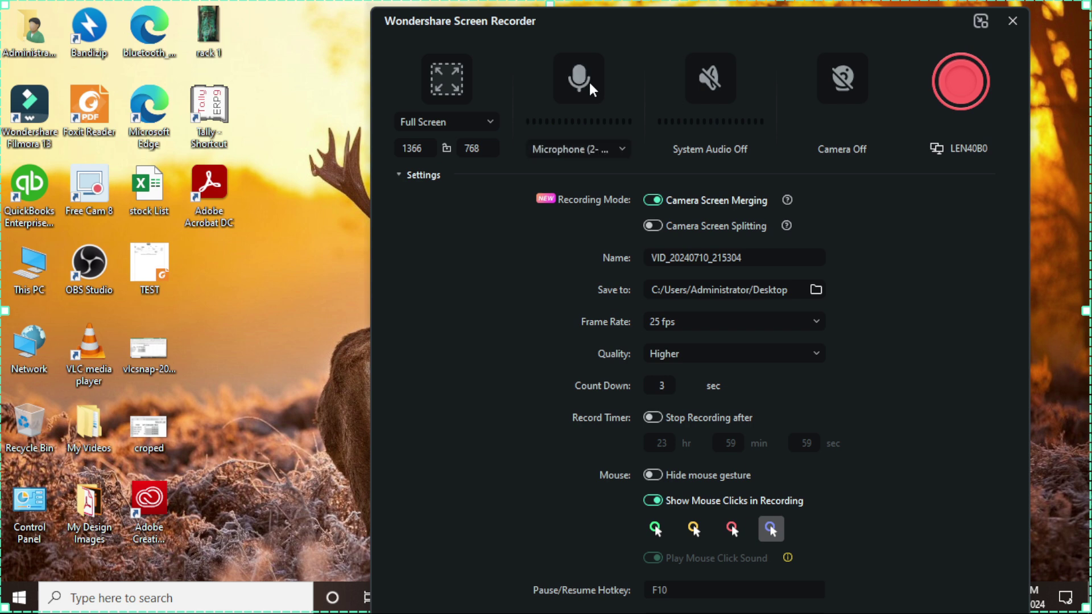
pyautogui.click(620, 152)
pyautogui.click(620, 151)
pyautogui.click(586, 91)
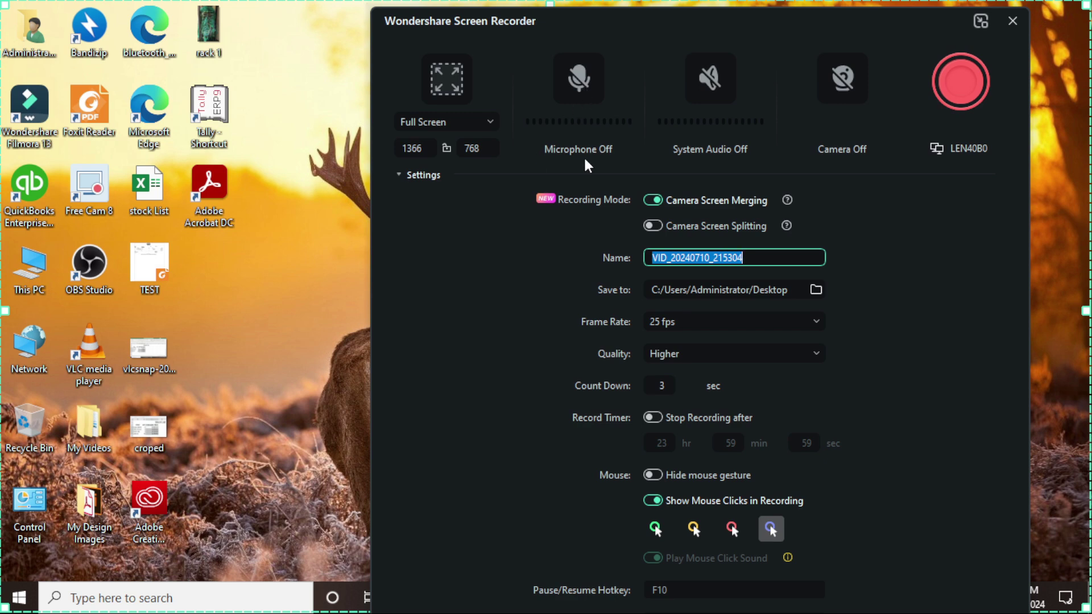
pyautogui.click(759, 260)
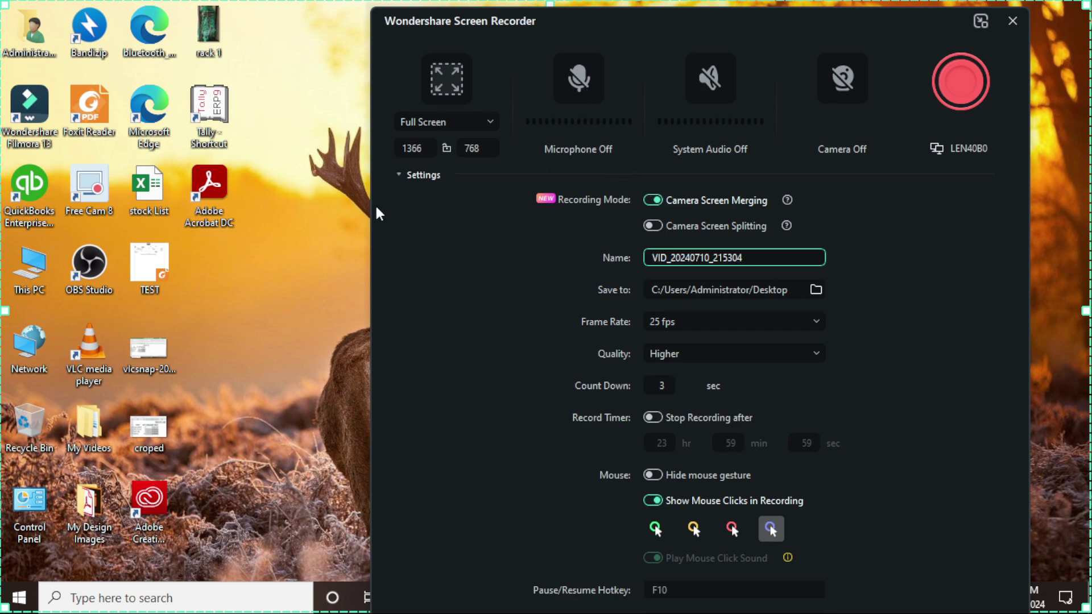
# Start the full-screen recording, then switch to Word and create a blank document.
pyautogui.click(968, 81)
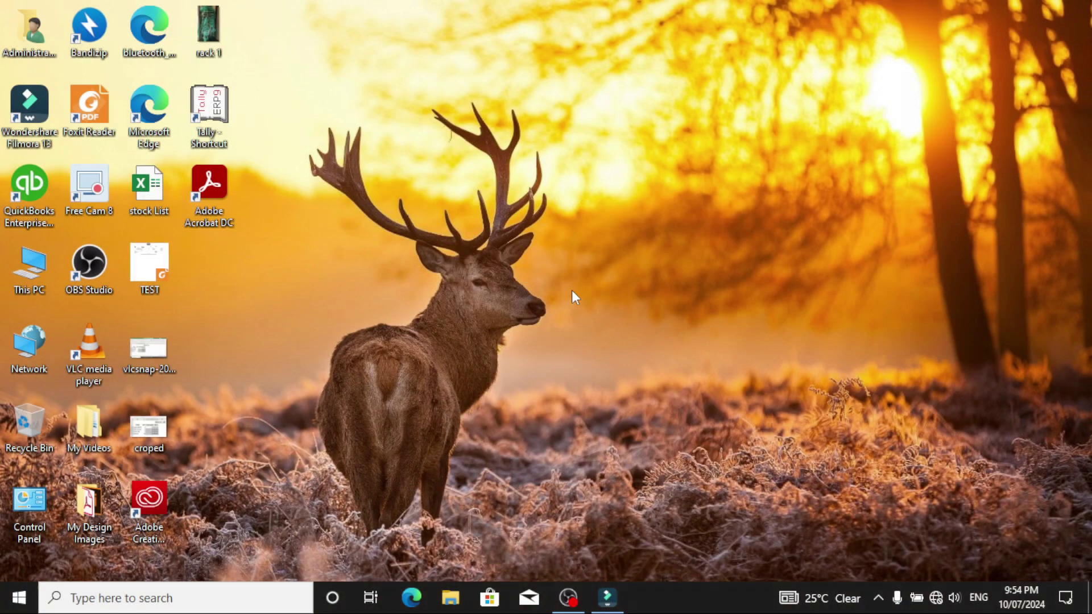
pyautogui.click(17, 597)
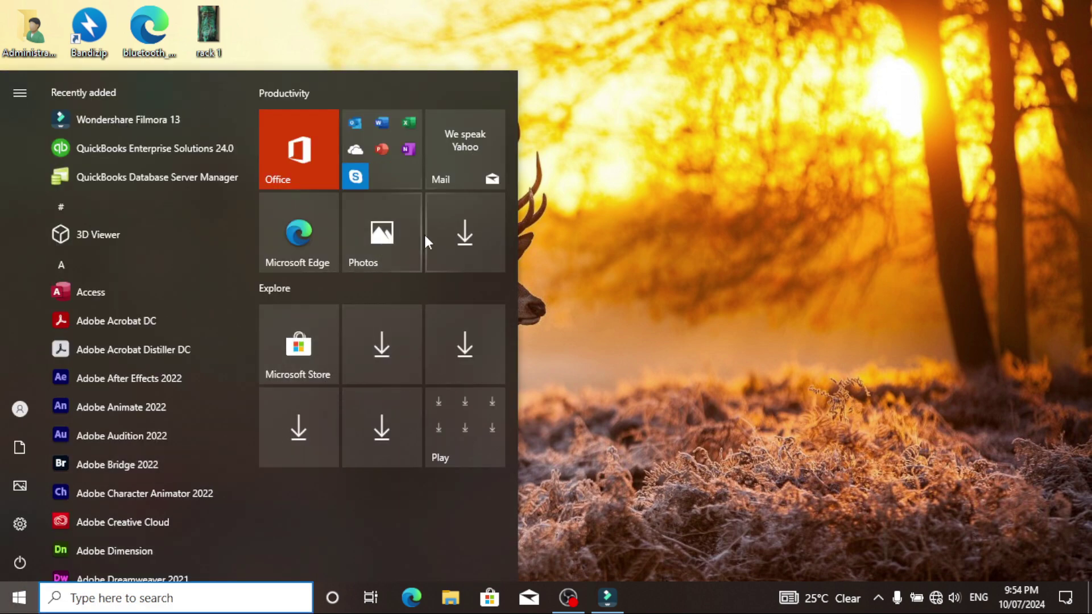
pyautogui.write('wo')
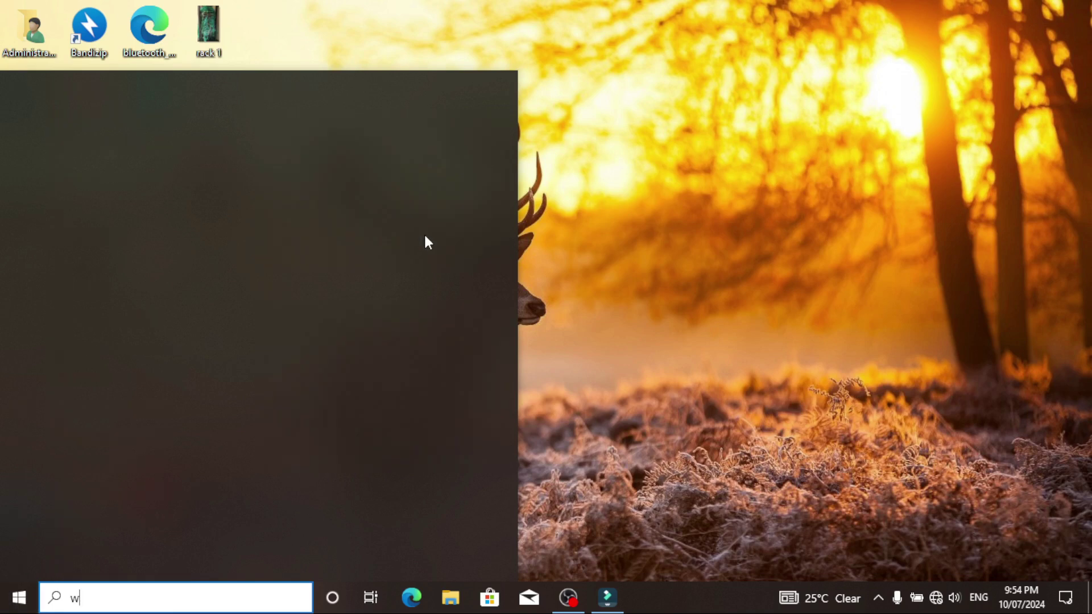
pyautogui.write('r')
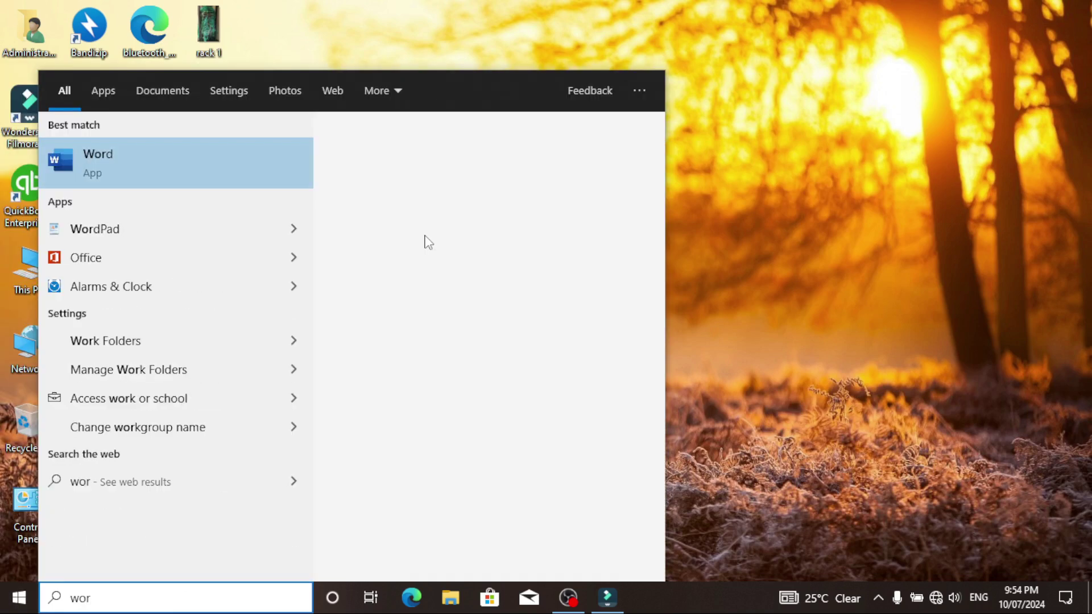
pyautogui.click(94, 158)
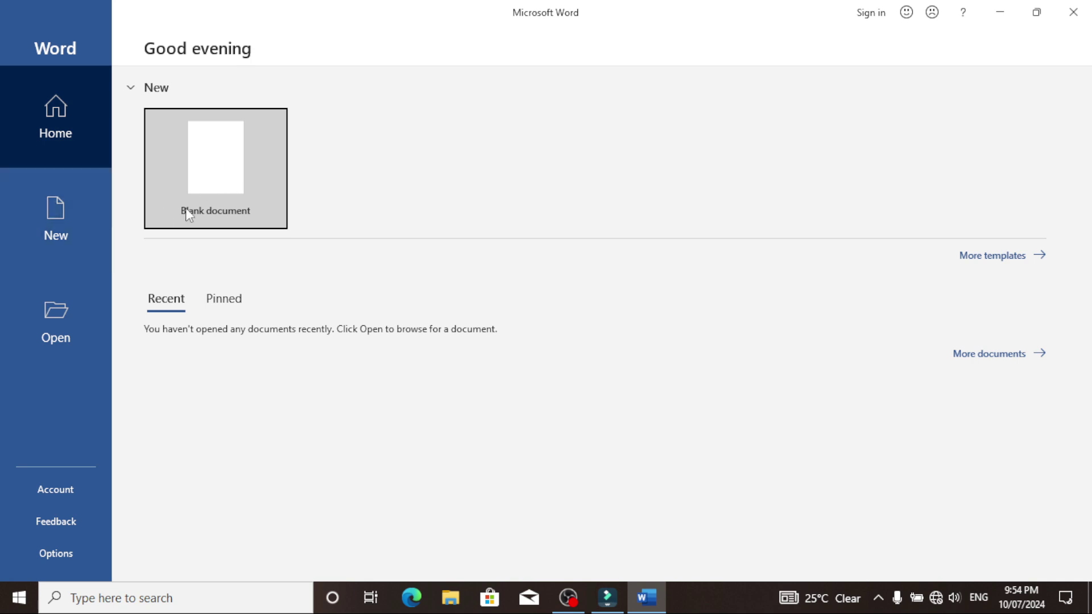
pyautogui.click(214, 184)
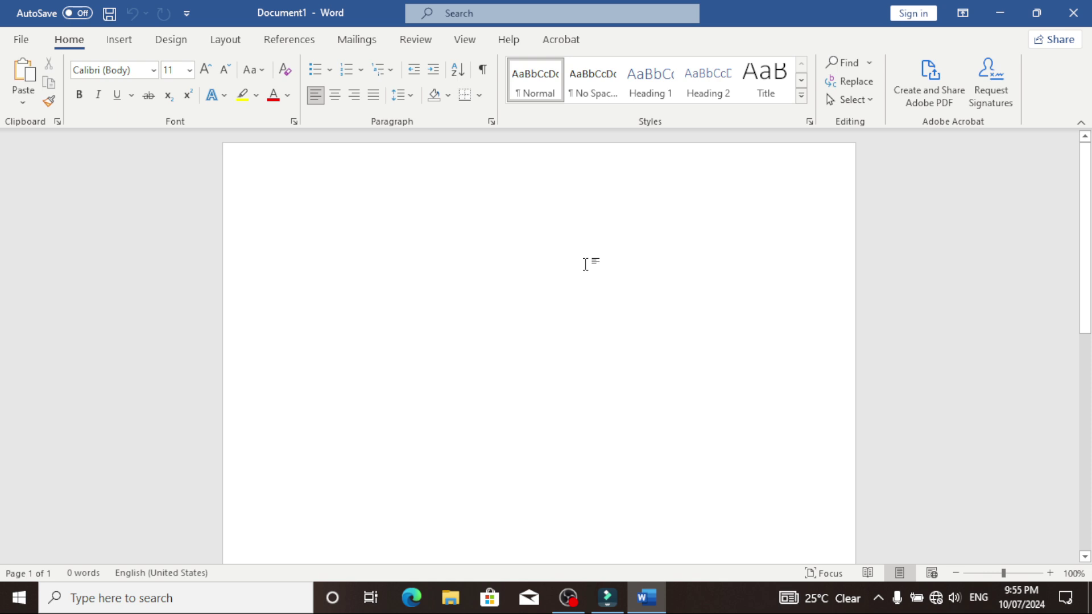
# Enter the text "Test this," at the start of the blank document.
pyautogui.write('tes')
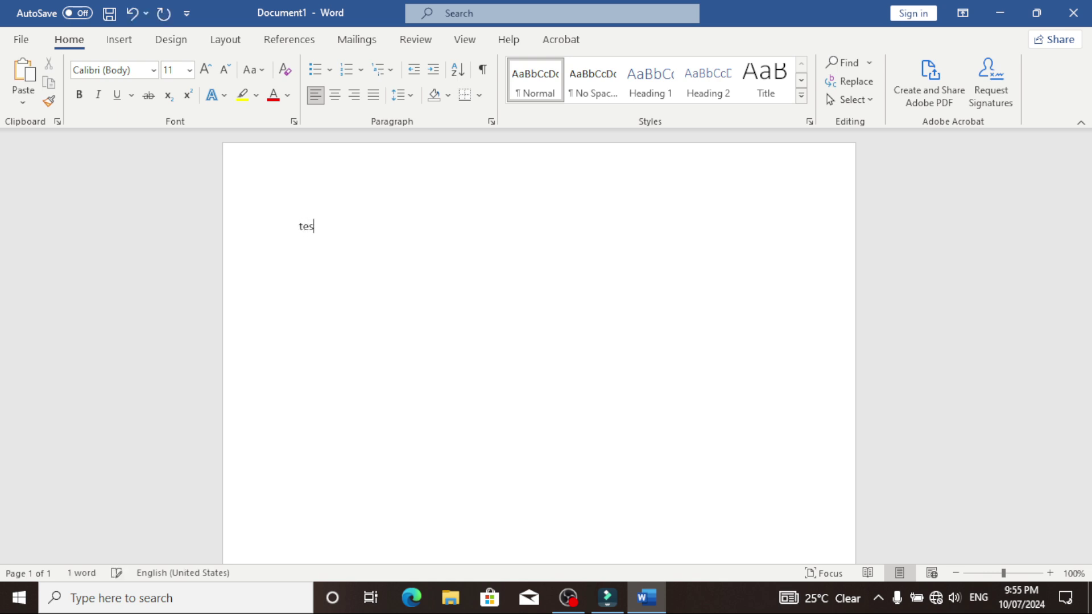
pyautogui.write('t ')
pyautogui.write('s')
pyautogui.write('th')
pyautogui.write('i')
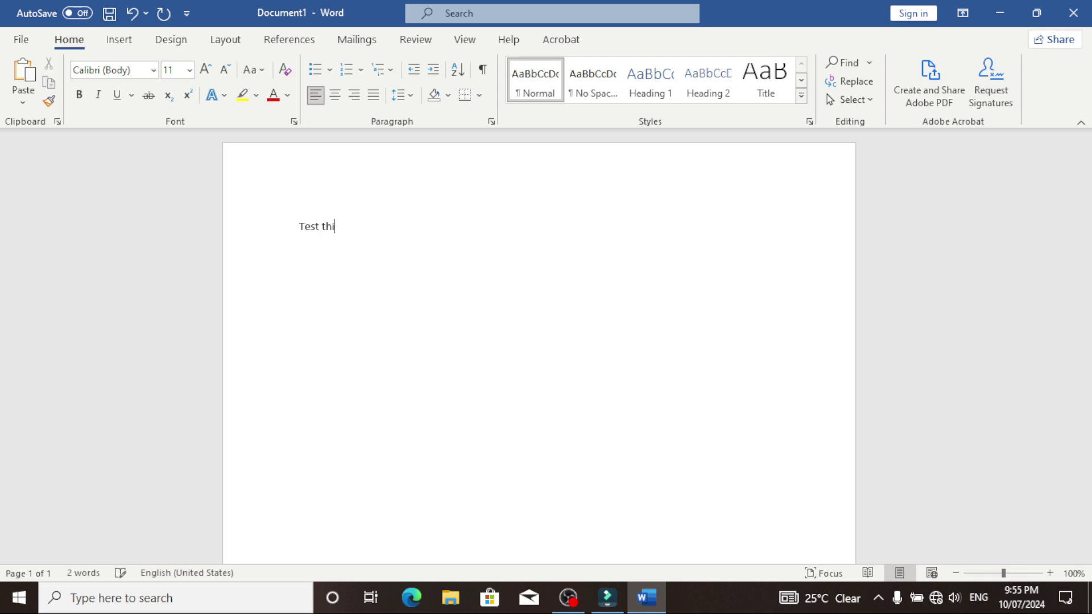
pyautogui.write('s')
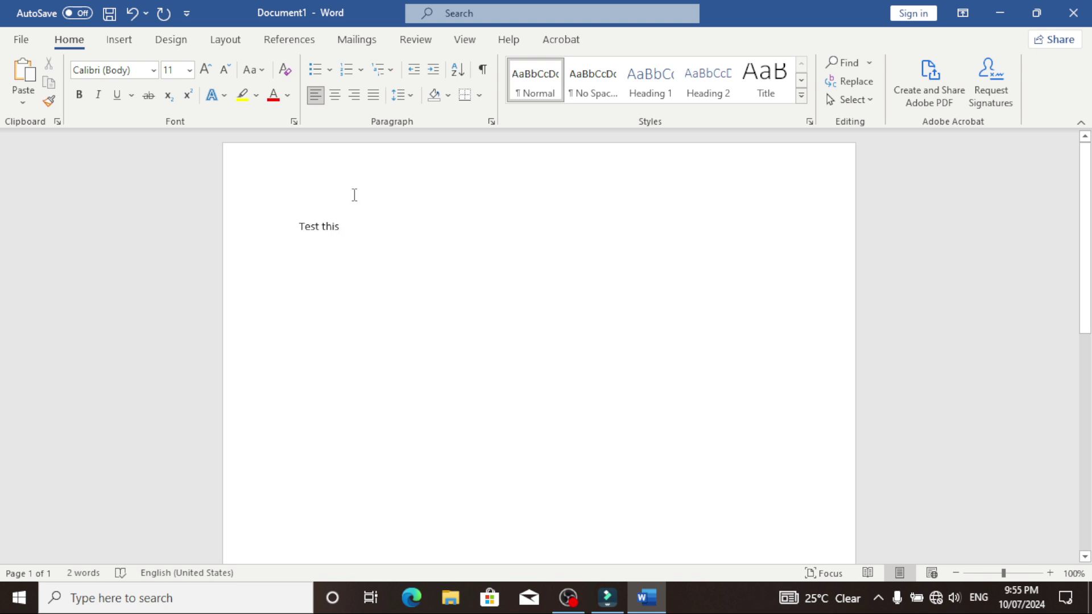
pyautogui.write(',')
# Copy the phrase "Test this," and paste it twice after the original text.
pyautogui.moveTo(343, 227); pyautogui.dragTo(292, 222)
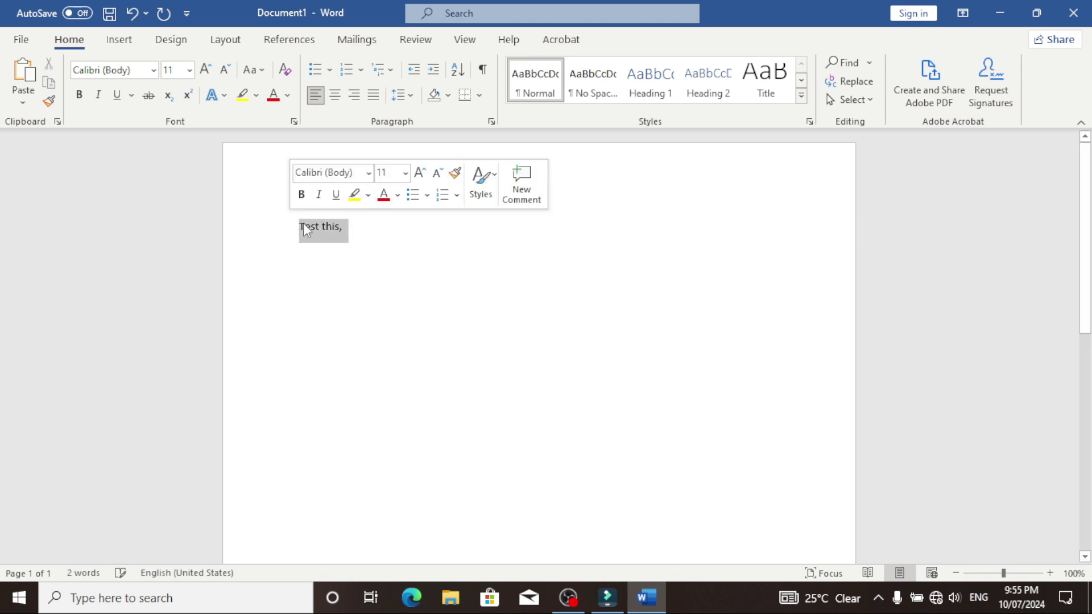
pyautogui.rightClick(304, 226)
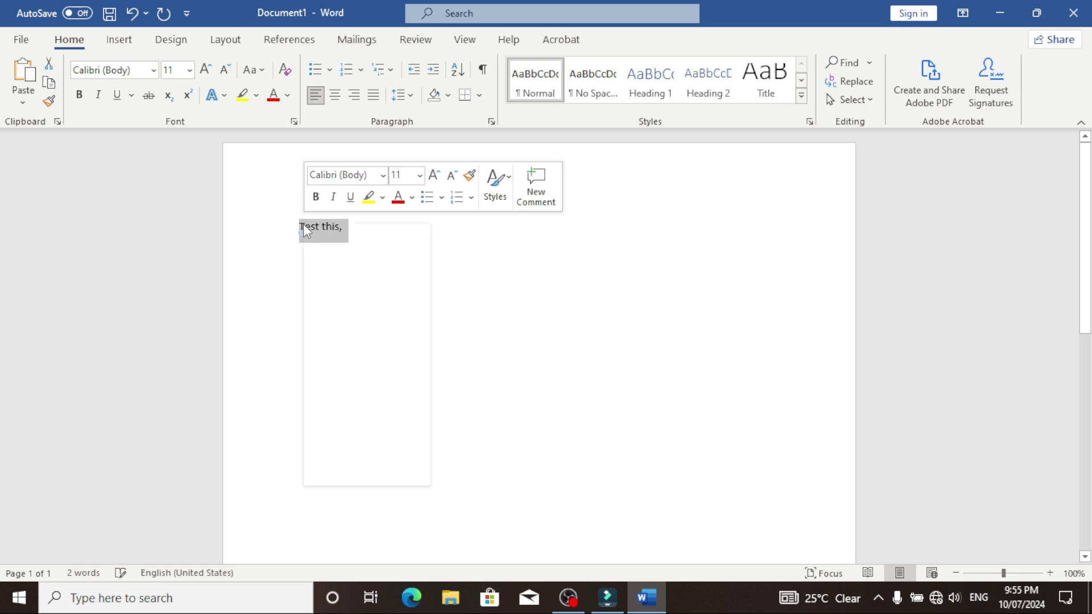
pyautogui.click(334, 260)
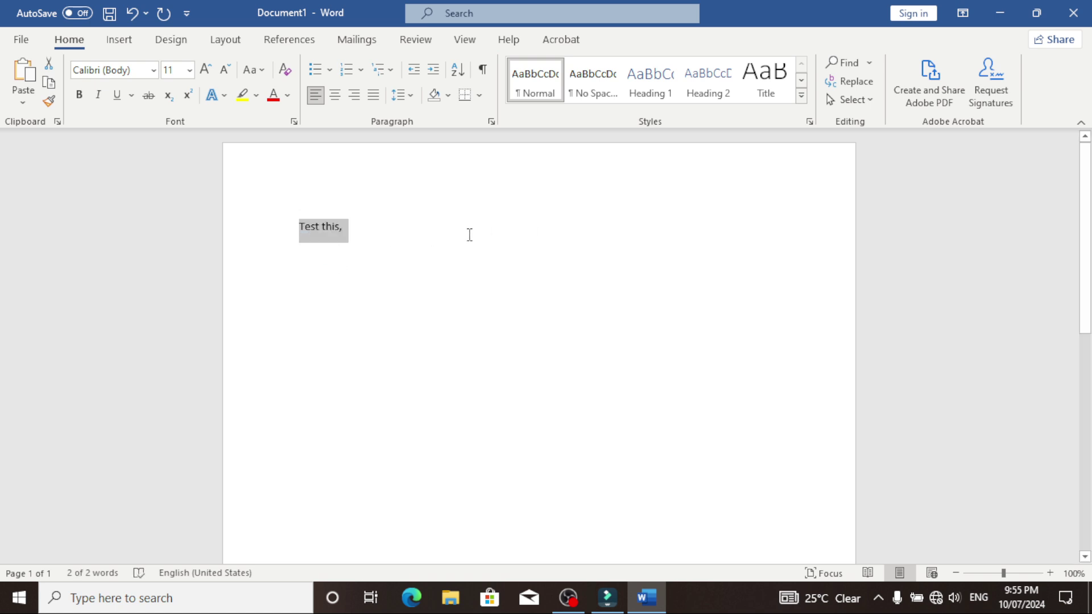
pyautogui.click(385, 236)
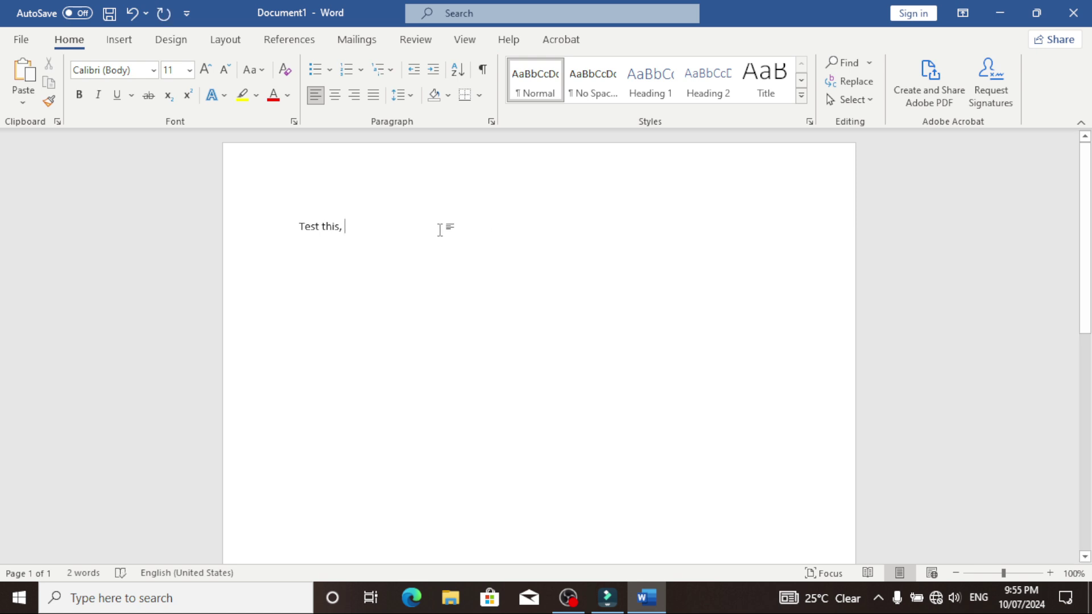
pyautogui.hotkey('ctrl', 'v')
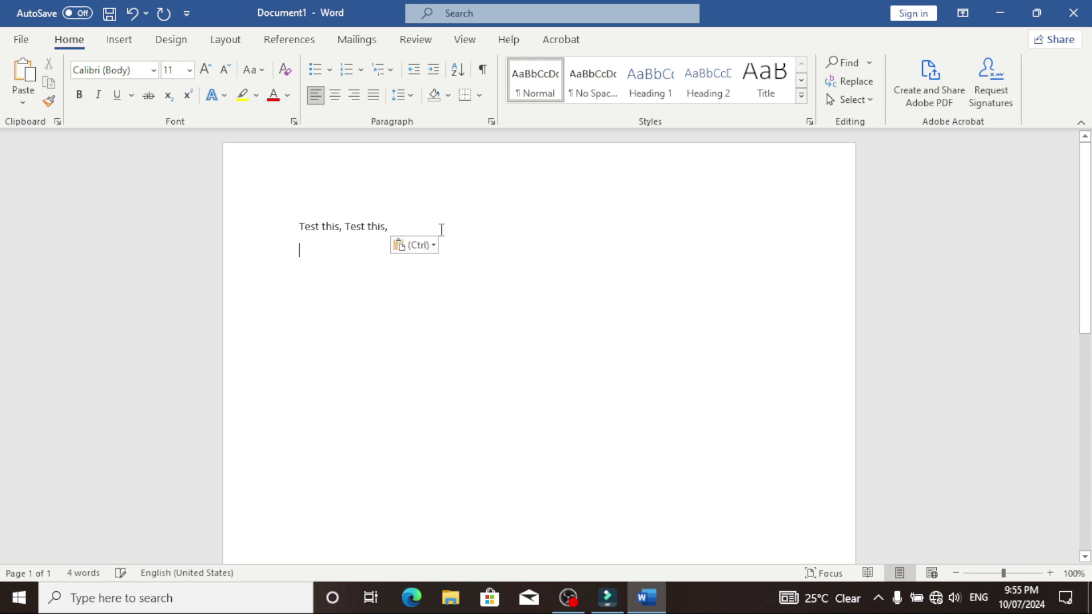
pyautogui.hotkey('ctrl', 'v')
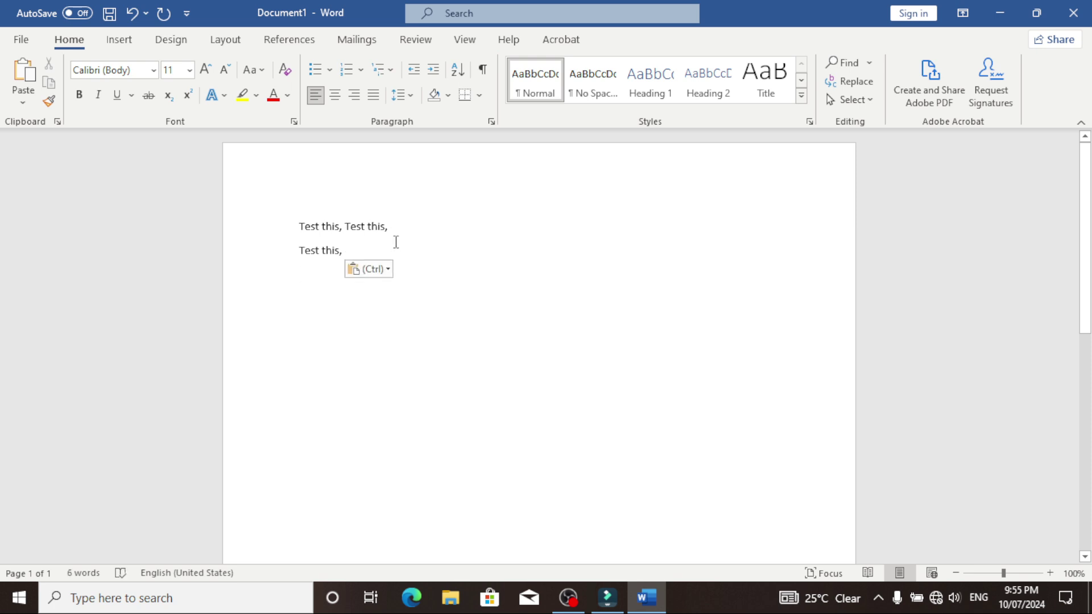
# Join the second line onto the first and paste "Test this," once more at the end.
pyautogui.click(396, 231)
pyautogui.press('Delete')
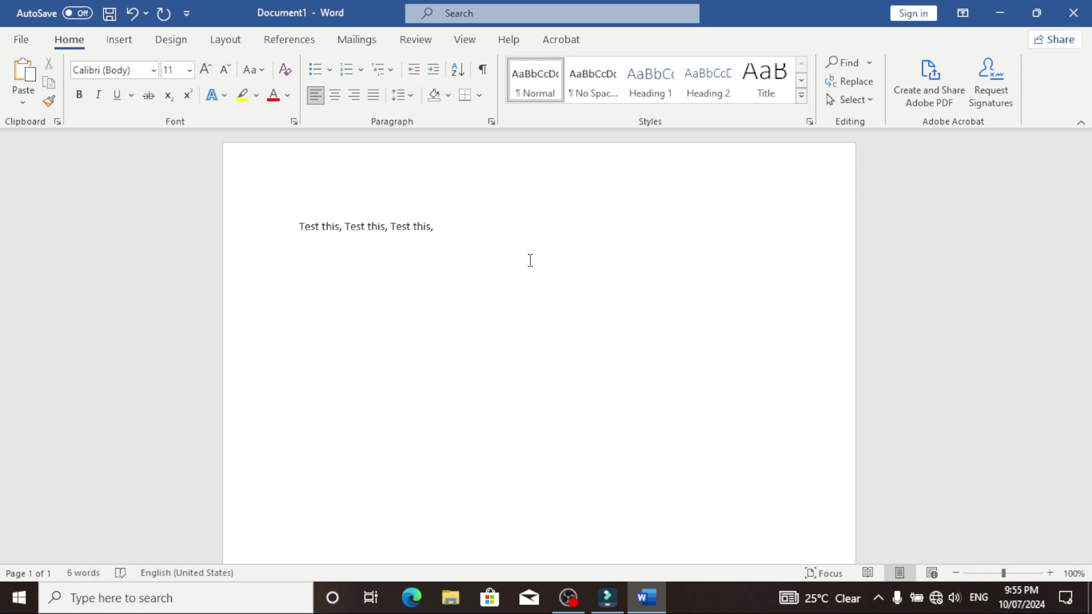
pyautogui.hotkey('ctrl', 'v')
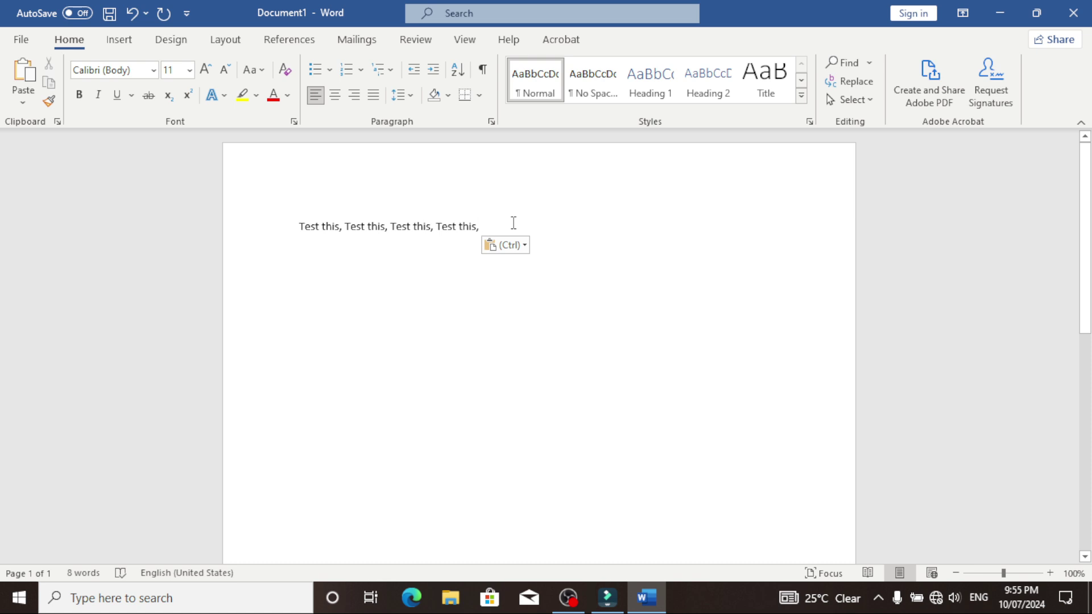
# Increase the font size of the whole "Test this," line to 20 pt.
pyautogui.moveTo(513, 222); pyautogui.dragTo(300, 219)
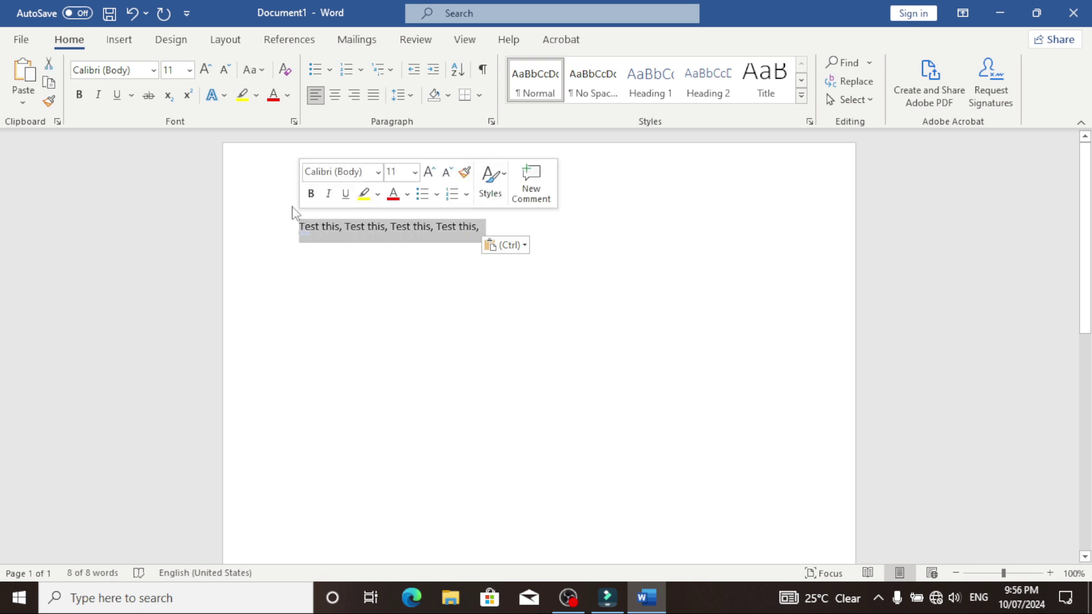
pyautogui.click(206, 70)
pyautogui.click(206, 70)
pyautogui.click(205, 70)
pyautogui.click(206, 70)
pyautogui.click(206, 70)
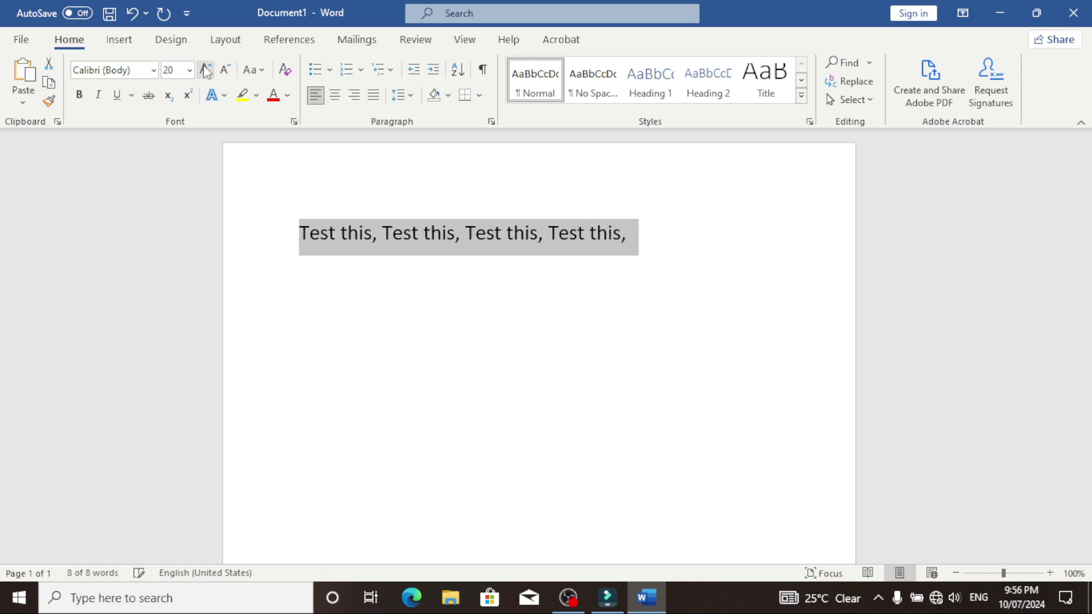
pyautogui.click(206, 70)
pyautogui.click(206, 70)
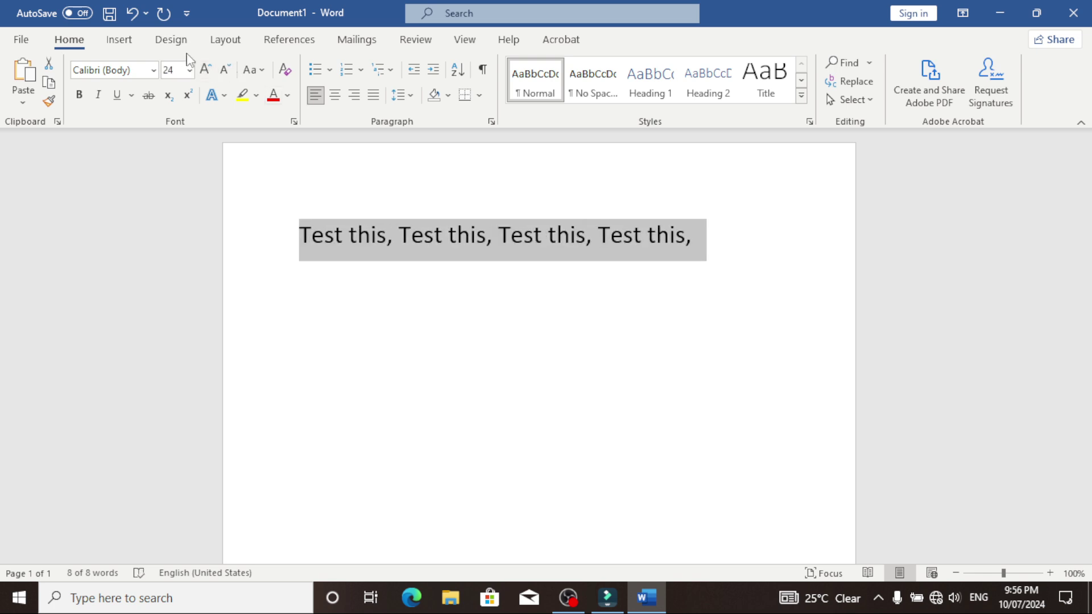
pyautogui.click(231, 73)
pyautogui.click(230, 70)
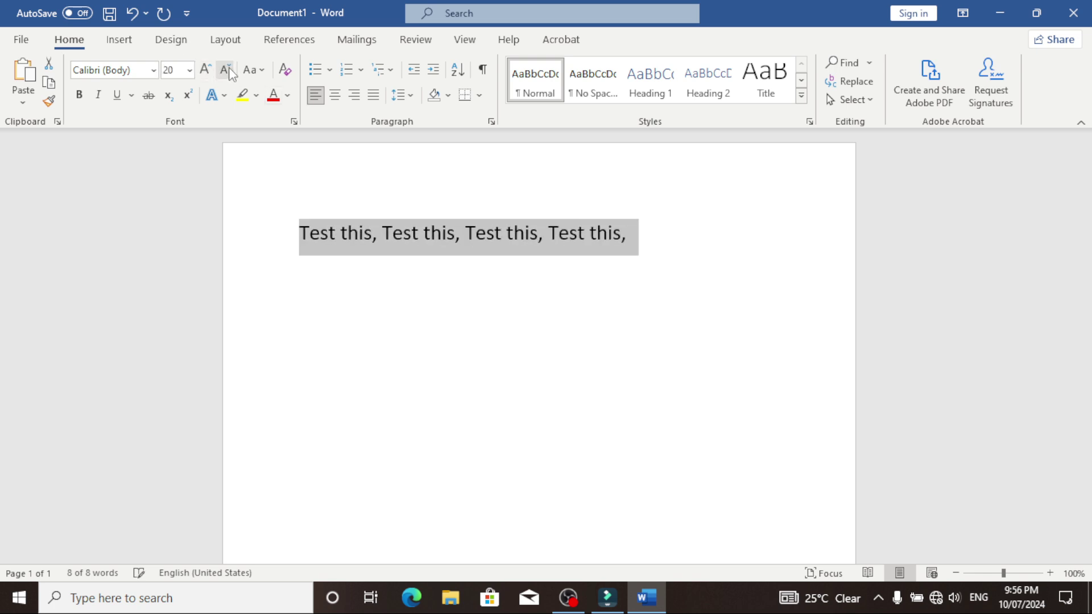
# Add the words "and see" at the end of the line.
pyautogui.click(641, 237)
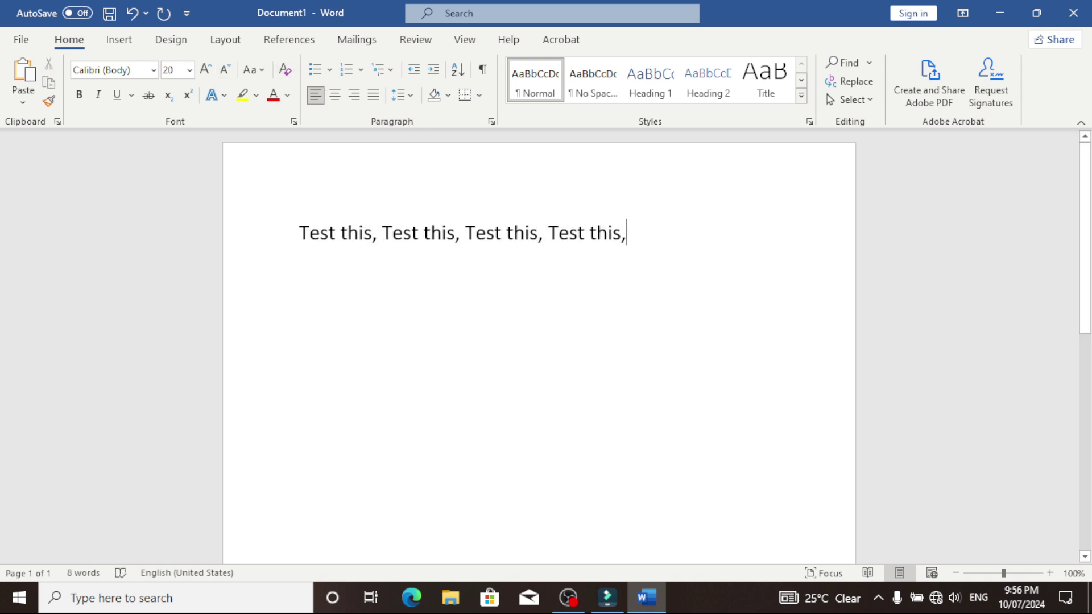
pyautogui.write('and ')
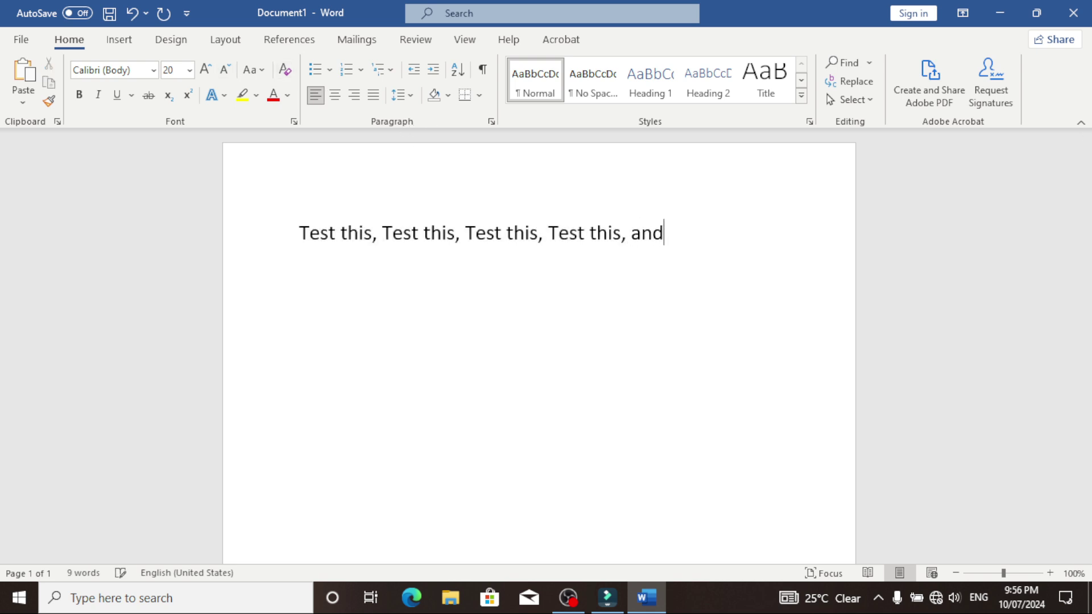
pyautogui.write('see')
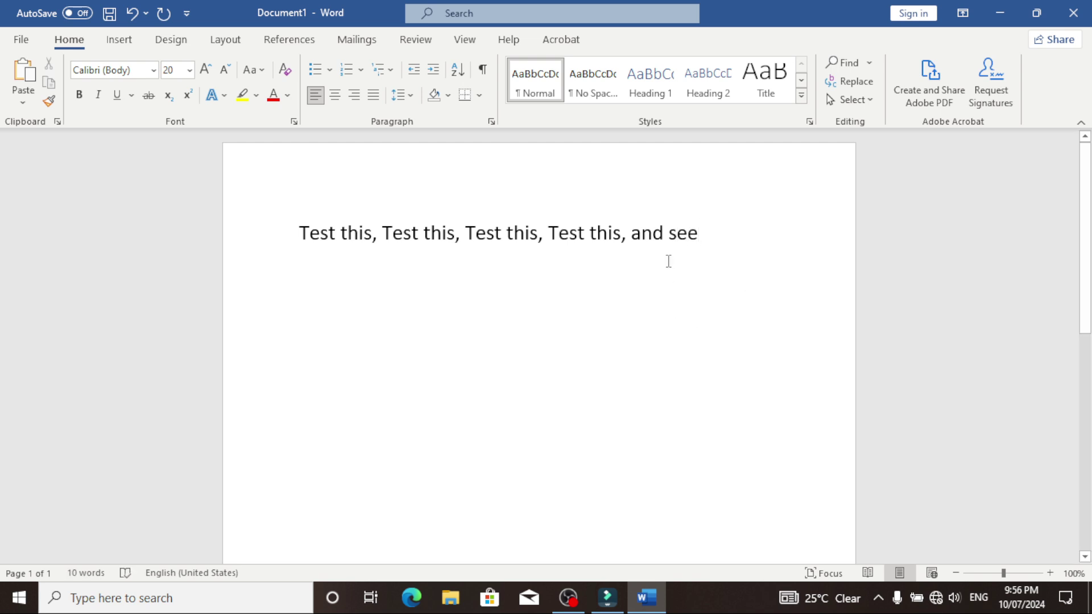
# Copy the full line and paste it directly after "and see".
pyautogui.moveTo(699, 242); pyautogui.dragTo(311, 207)
pyautogui.hotkey('ctrl', 'c')
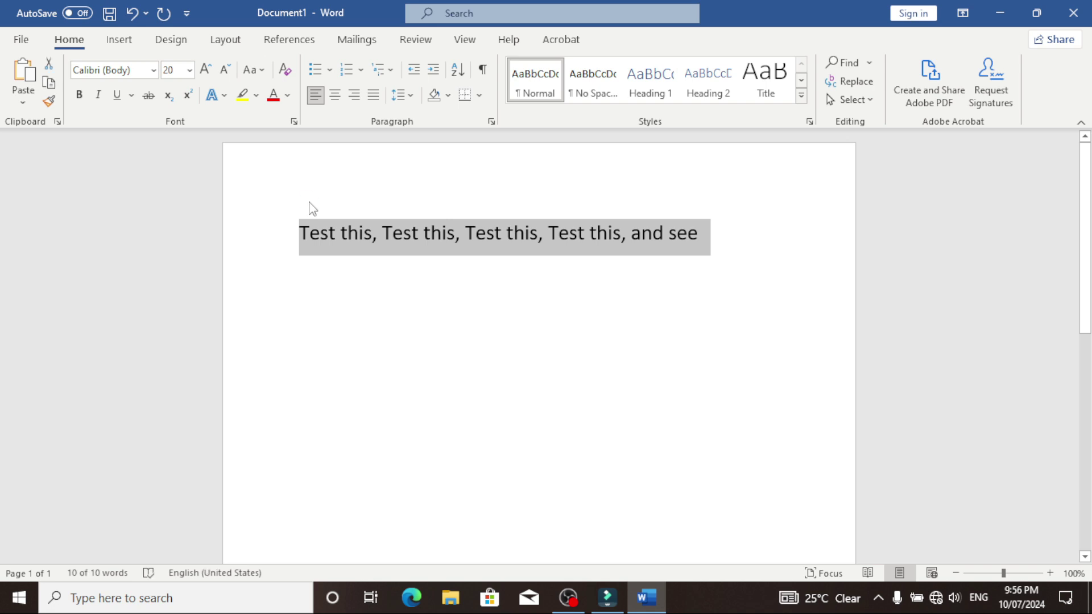
pyautogui.click(707, 236)
pyautogui.hotkey('ctrl', 'z')
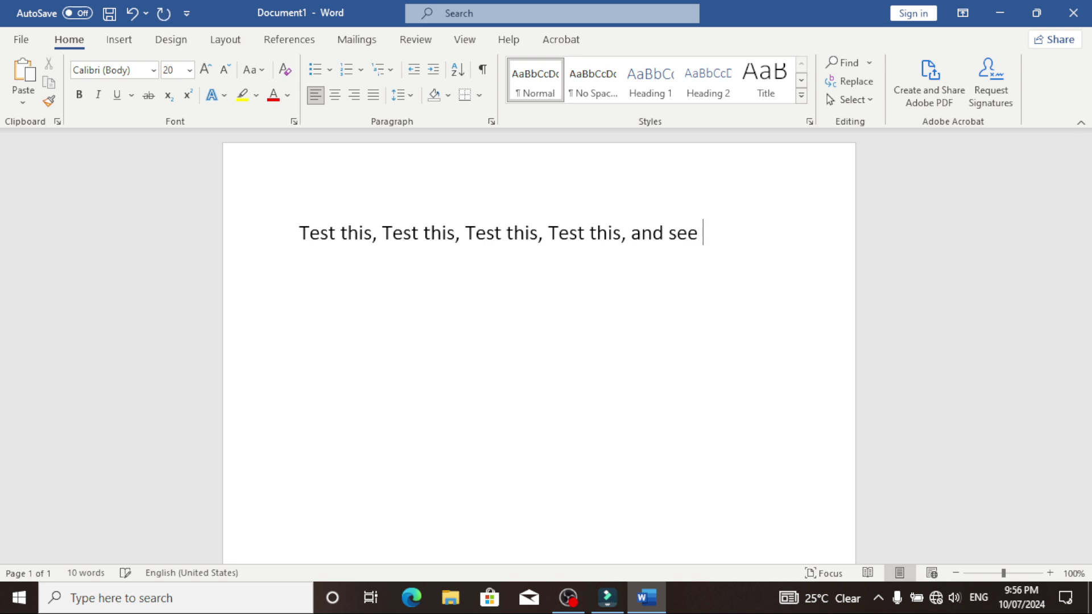
pyautogui.hotkey('ctrl', 'v')
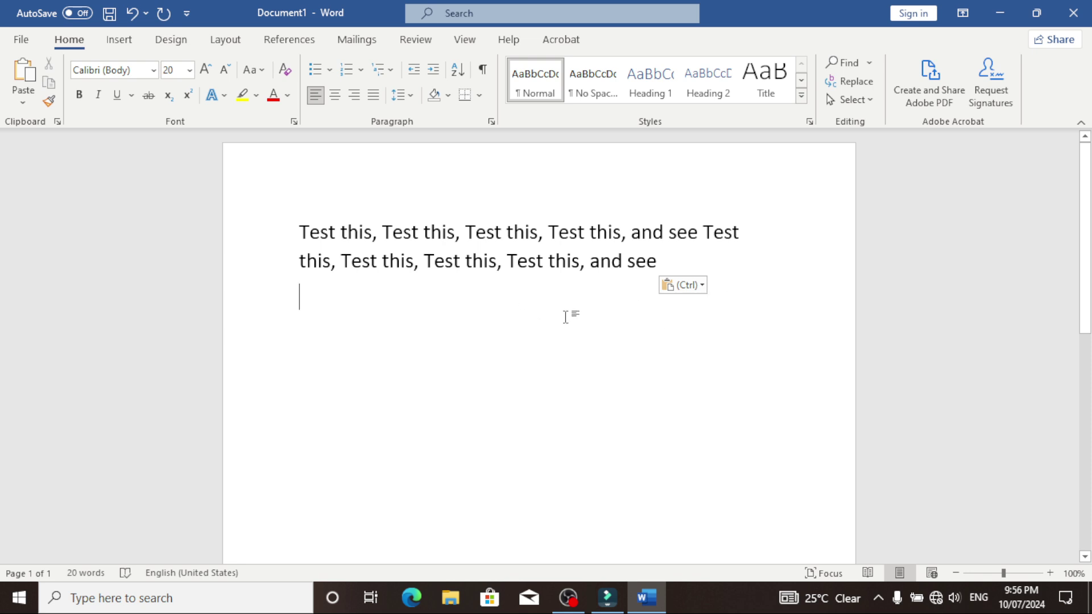
# Copy the whole two-line paragraph and paste it below, leaving one empty line between.
pyautogui.press('Return')
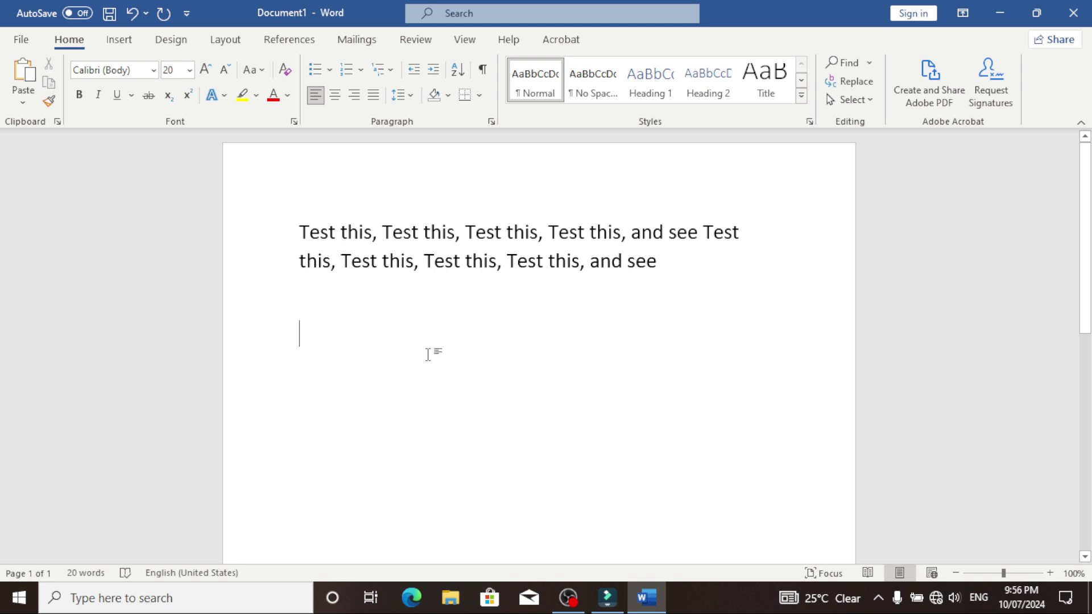
pyautogui.click(670, 260)
pyautogui.moveTo(660, 261); pyautogui.dragTo(282, 227)
pyautogui.hotkey('ctrl', 'c')
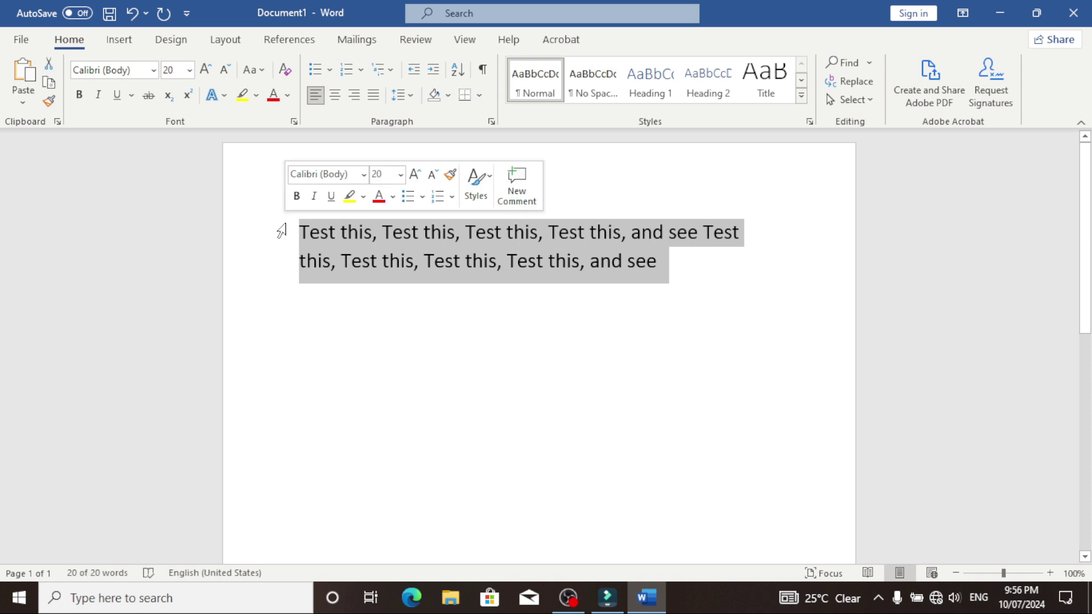
pyautogui.click(435, 312)
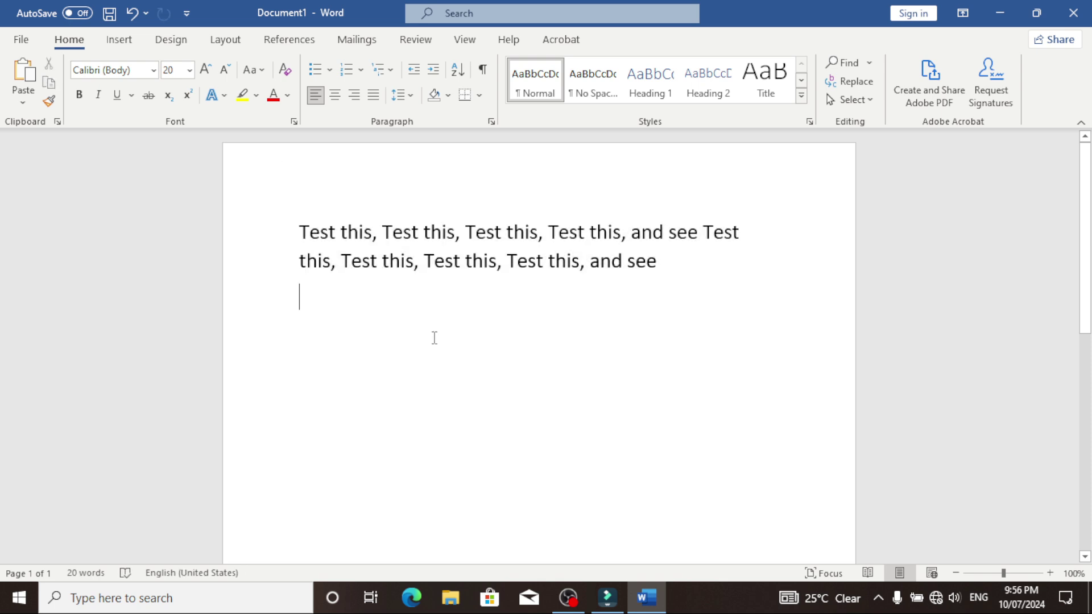
pyautogui.press('Return')
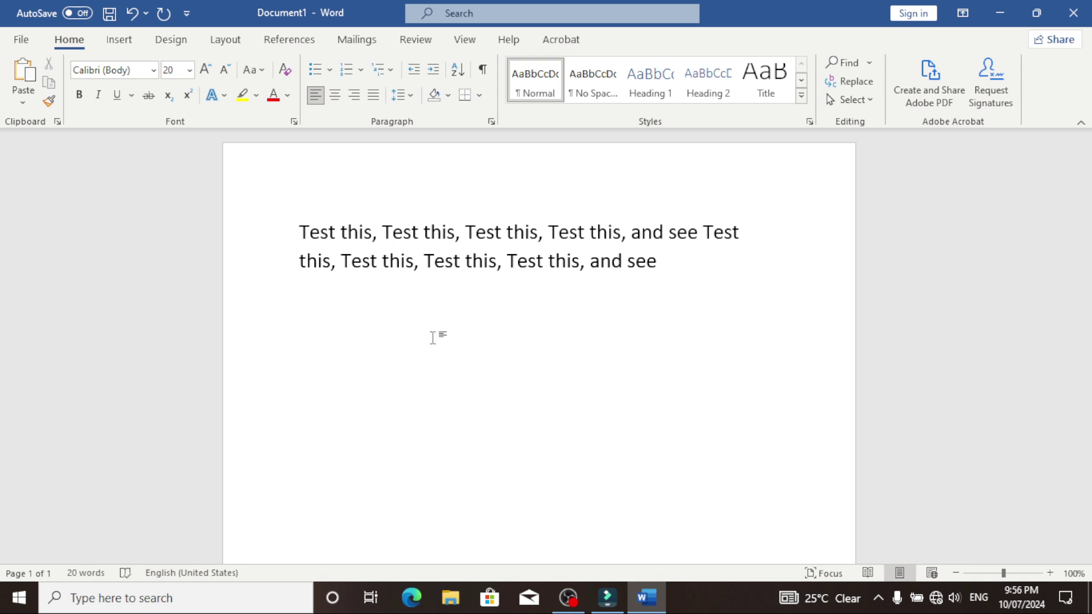
pyautogui.hotkey('ctrl', 'v')
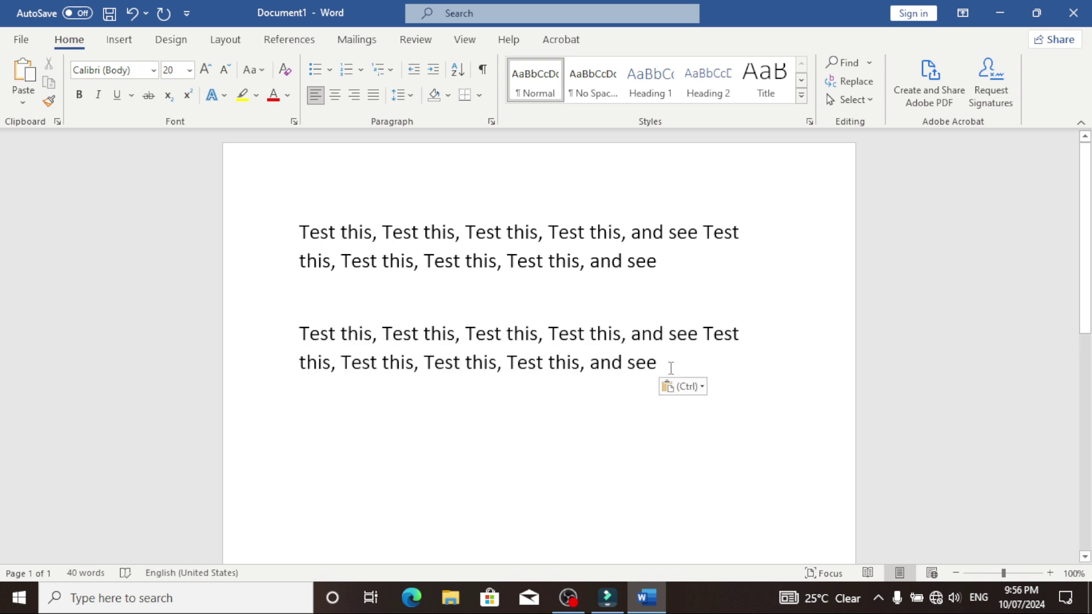
# Paste a third copy of the paragraph below the second one, separated by an empty line.
pyautogui.click(672, 368)
pyautogui.press('Return')
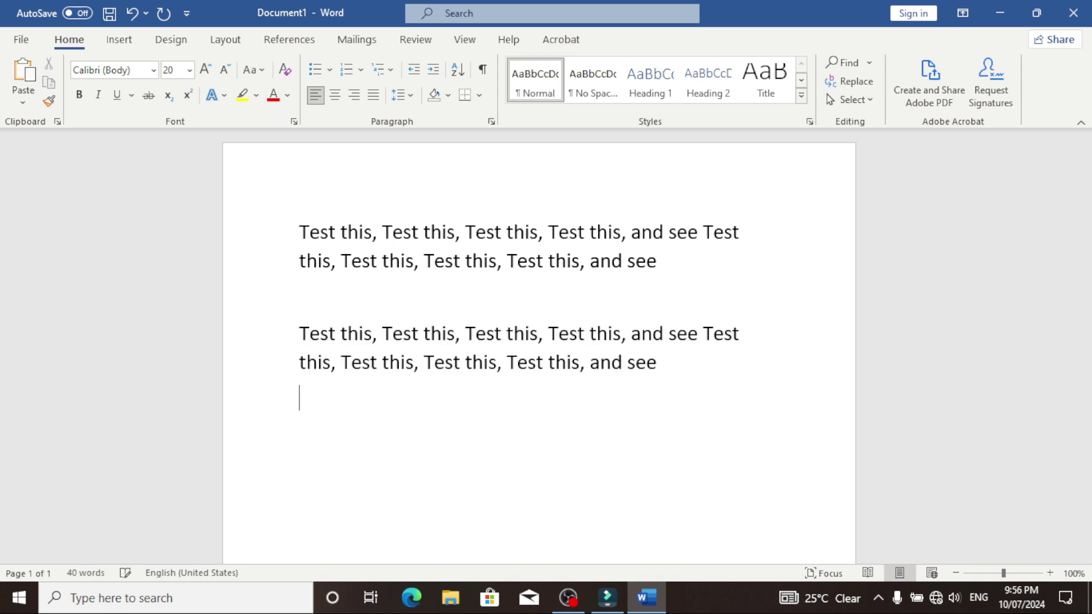
pyautogui.press('Return')
pyautogui.hotkey('ctrl', 'v')
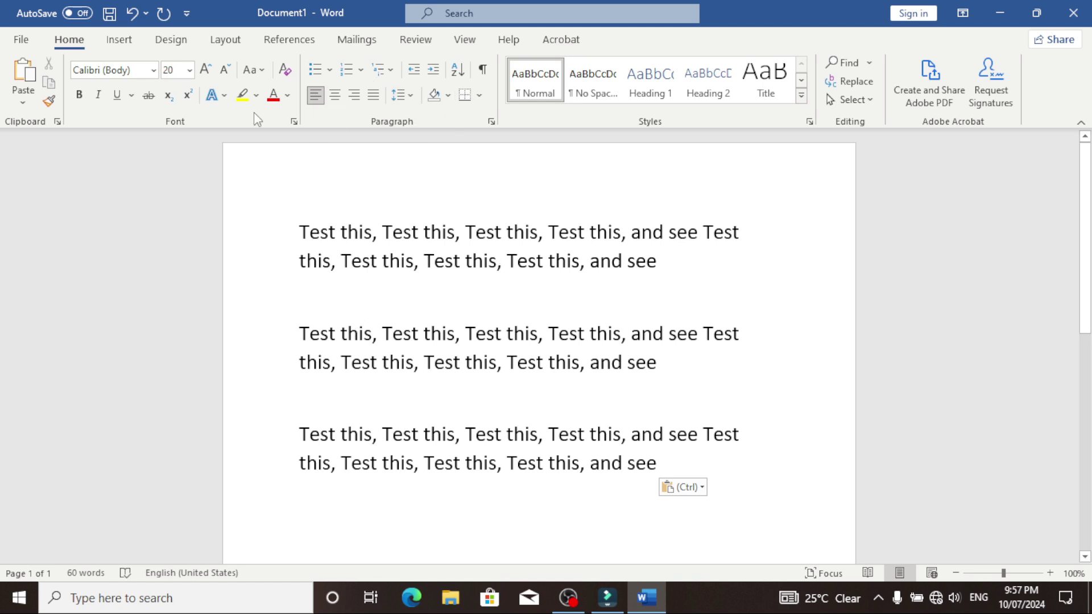
# Set the spacing after the empty last paragraph to 18 pt and add three more copies of the text below an empty line.
pyautogui.click(227, 39)
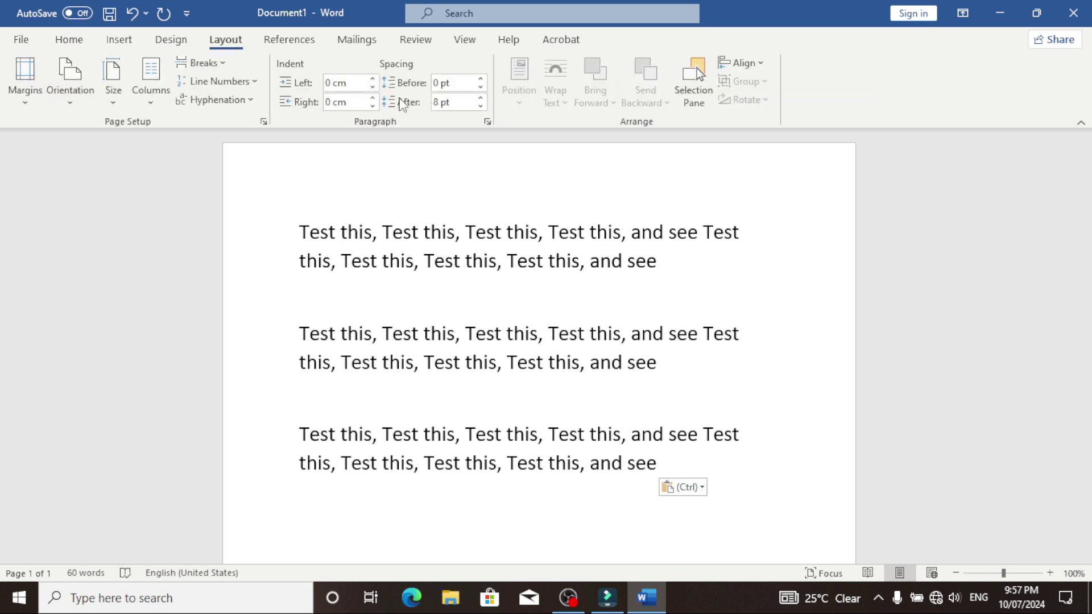
pyautogui.click(481, 99)
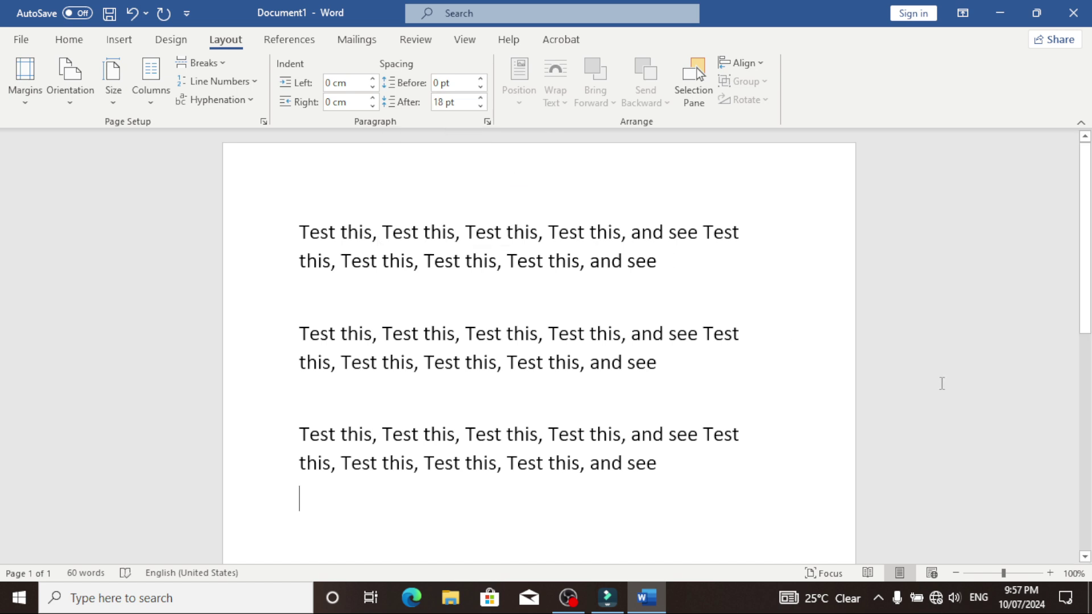
pyautogui.scroll(-2, 1080, 347)
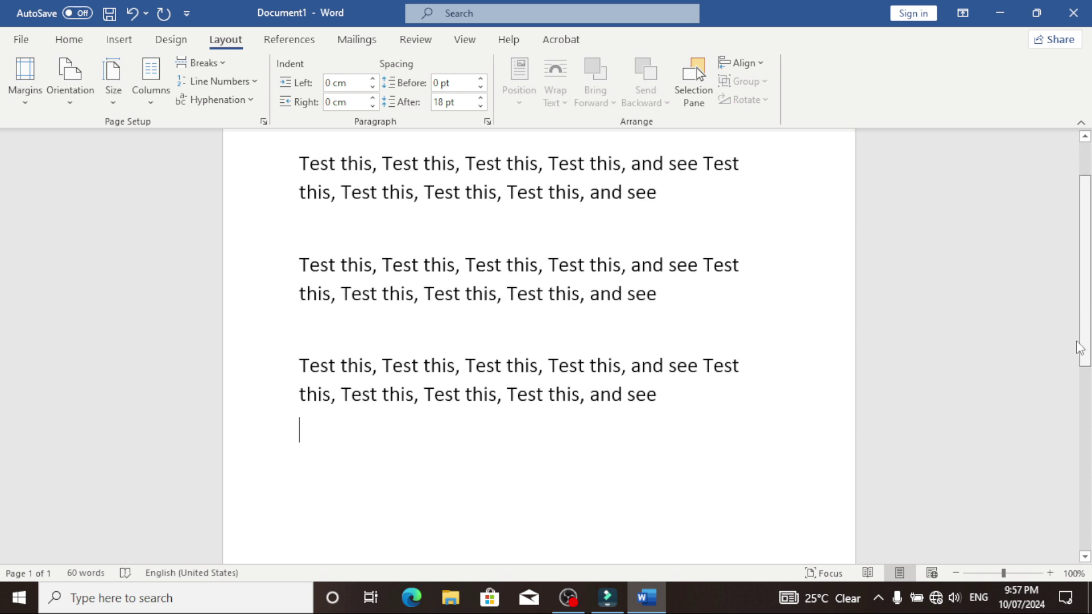
pyautogui.scroll(-1, 1079, 346)
pyautogui.press('Return')
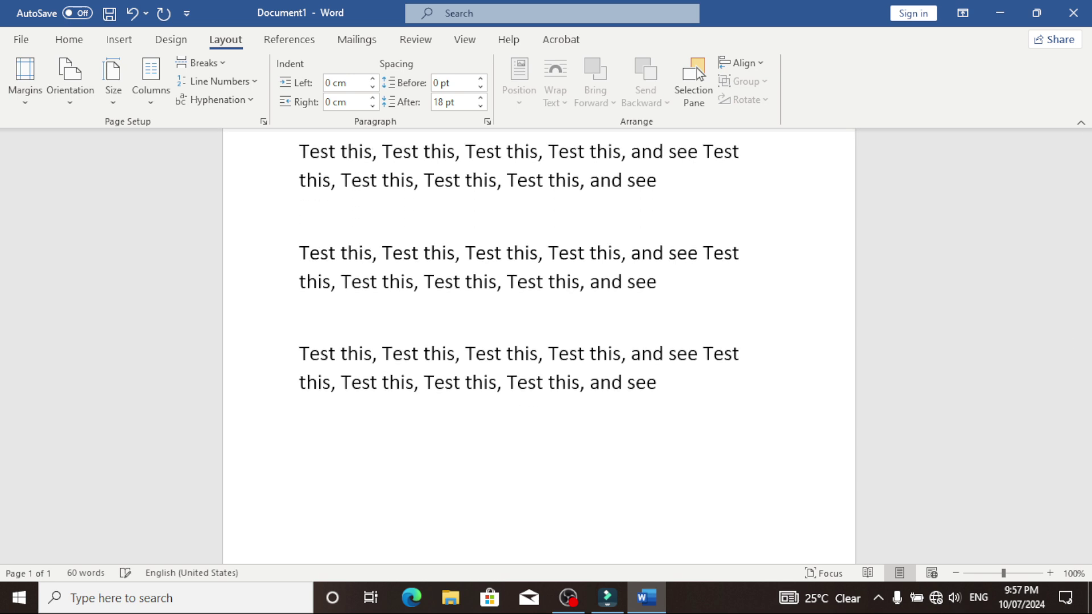
pyautogui.write('Test this, Test this, Test this, Test this, and see Test this, Test this, Test this, Test this, and see')
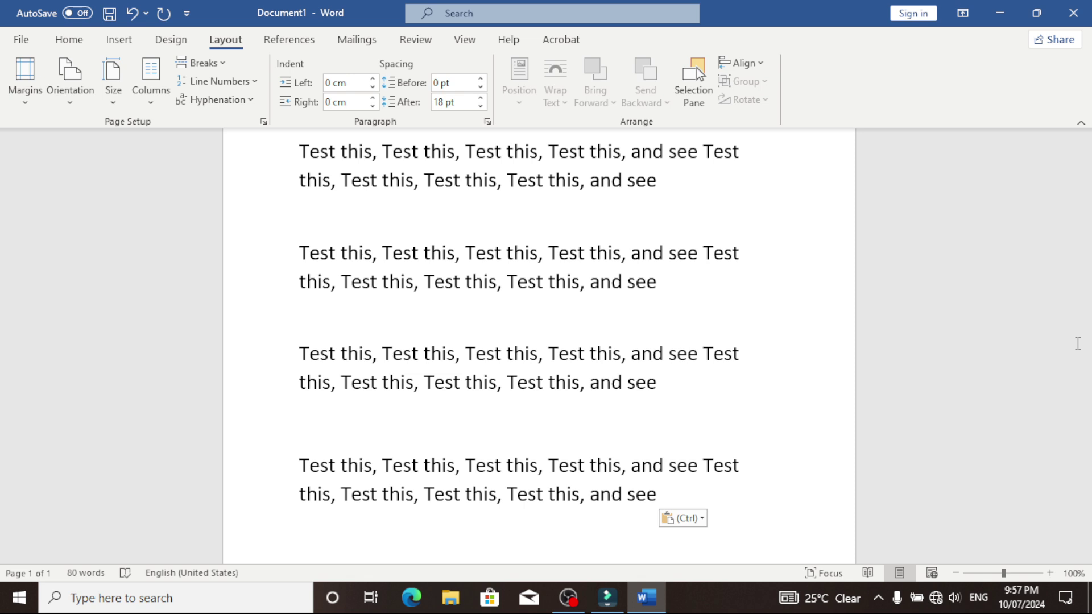
pyautogui.write('Test this, Test this, Test this, Test this, and see Test this, Test this, Test this, Test this, and see')
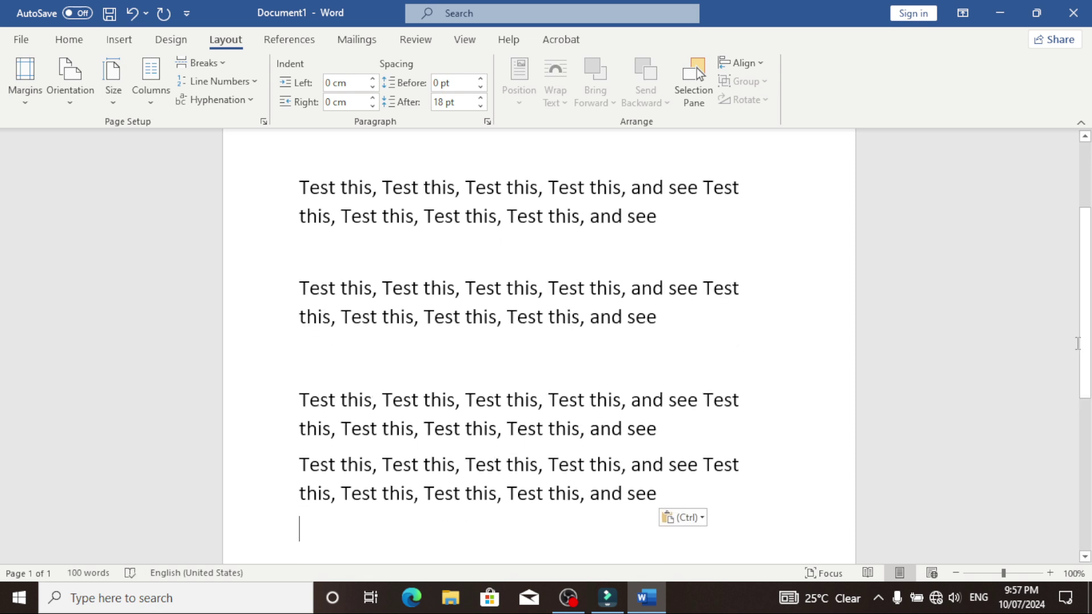
pyautogui.write('Test this, Test this, Test this, Test this, and see Test this, Test this, Test this, Test this, and see')
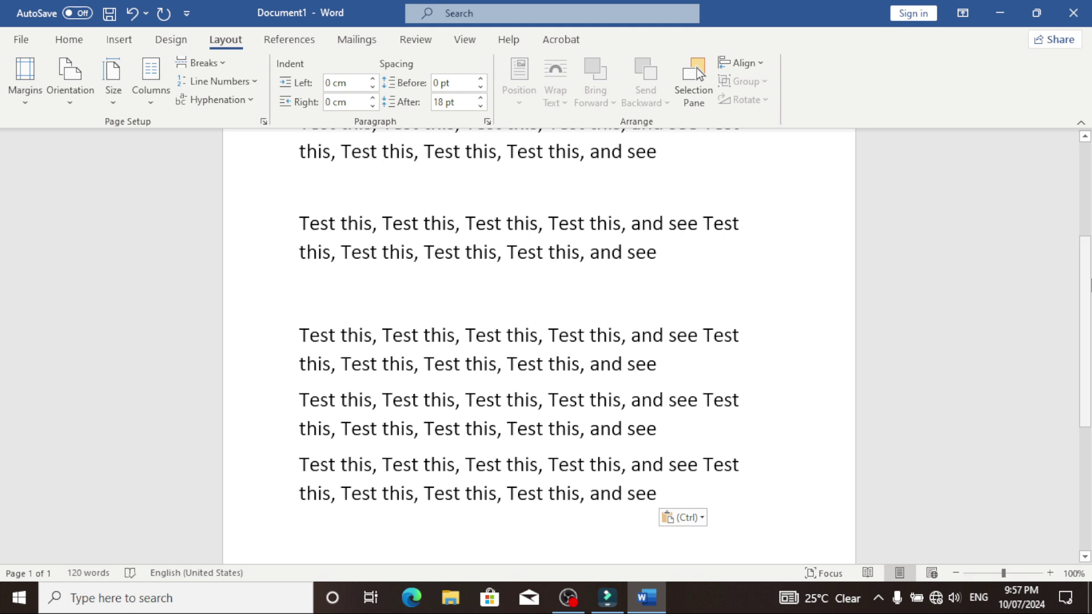
pyautogui.press('Return')
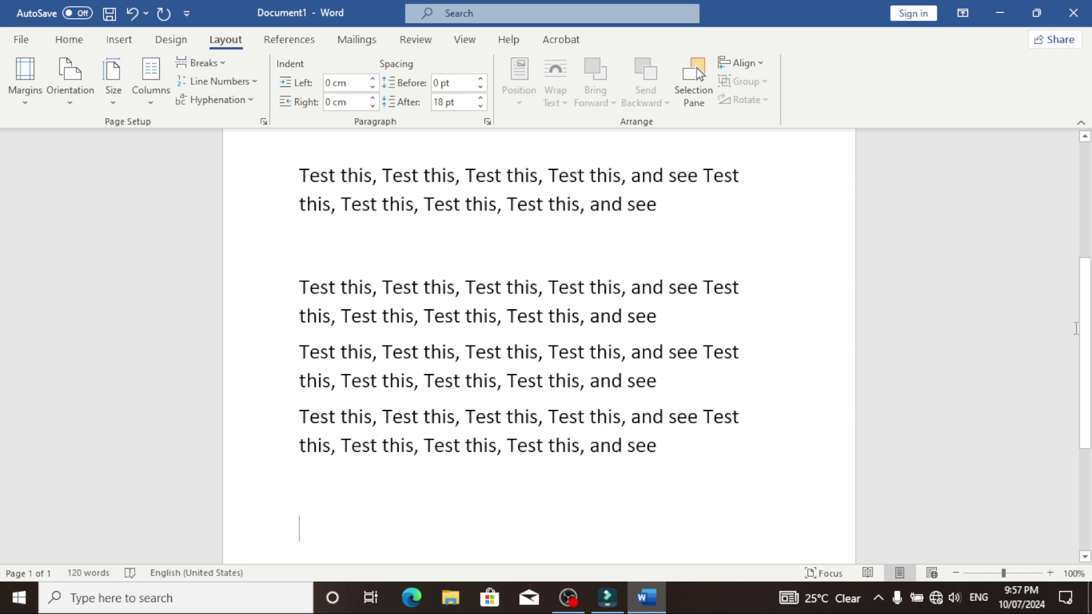
# Save the document to the Desktop as the Word document "Test this" and close Word.
pyautogui.moveTo(1085, 322); pyautogui.dragTo(1090, 174)
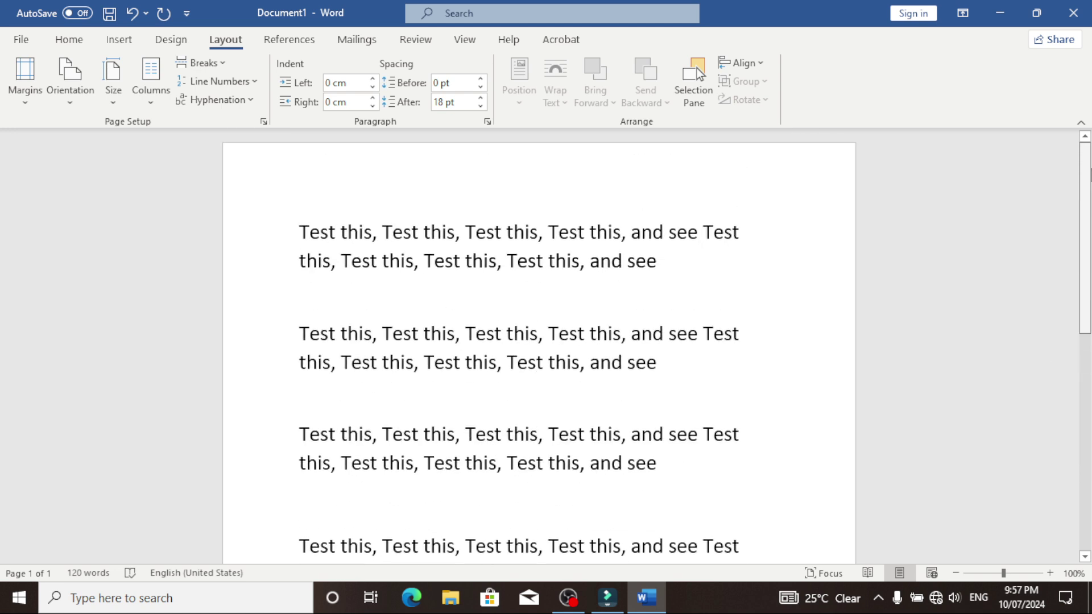
pyautogui.click(1074, 17)
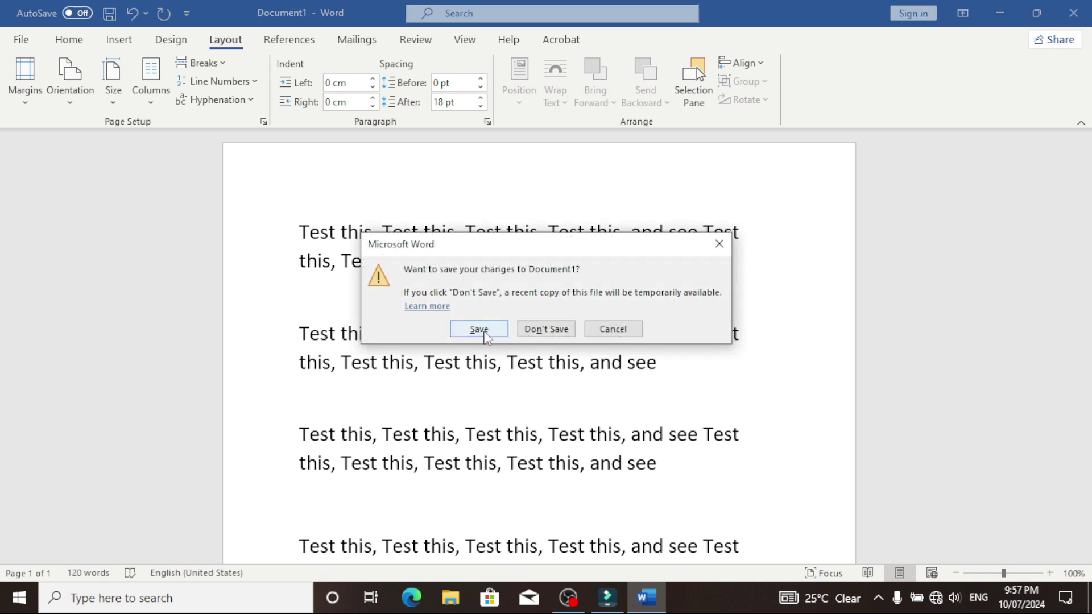
pyautogui.click(485, 330)
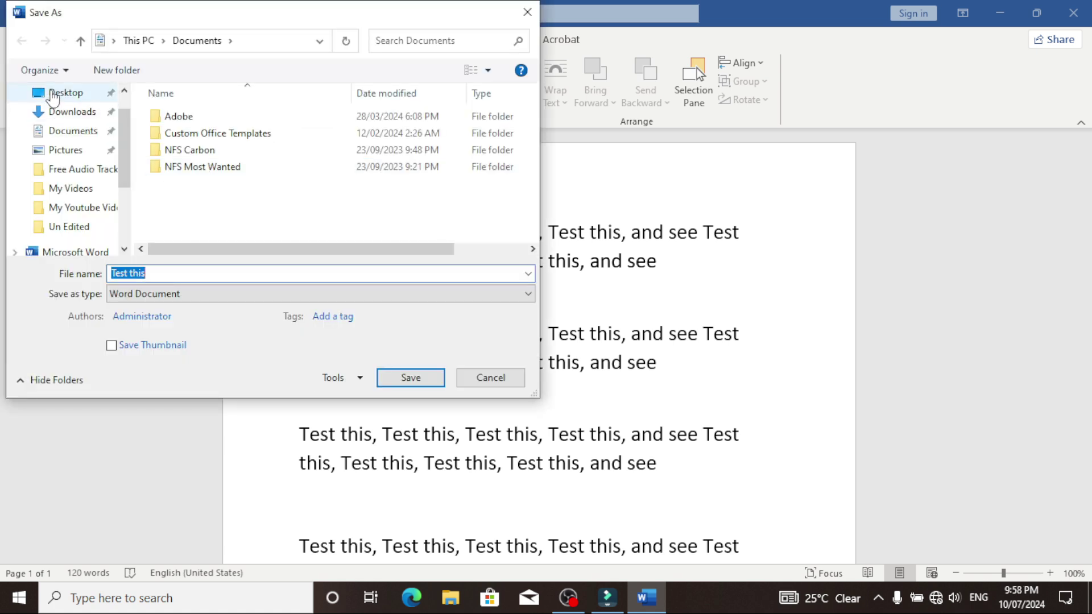
pyautogui.click(56, 92)
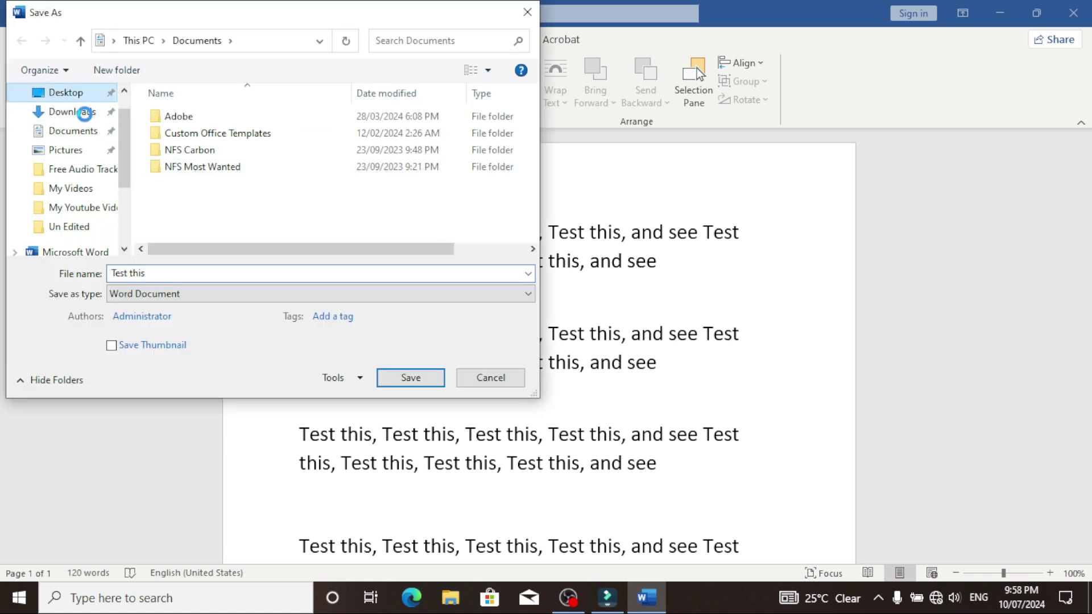
pyautogui.click(409, 380)
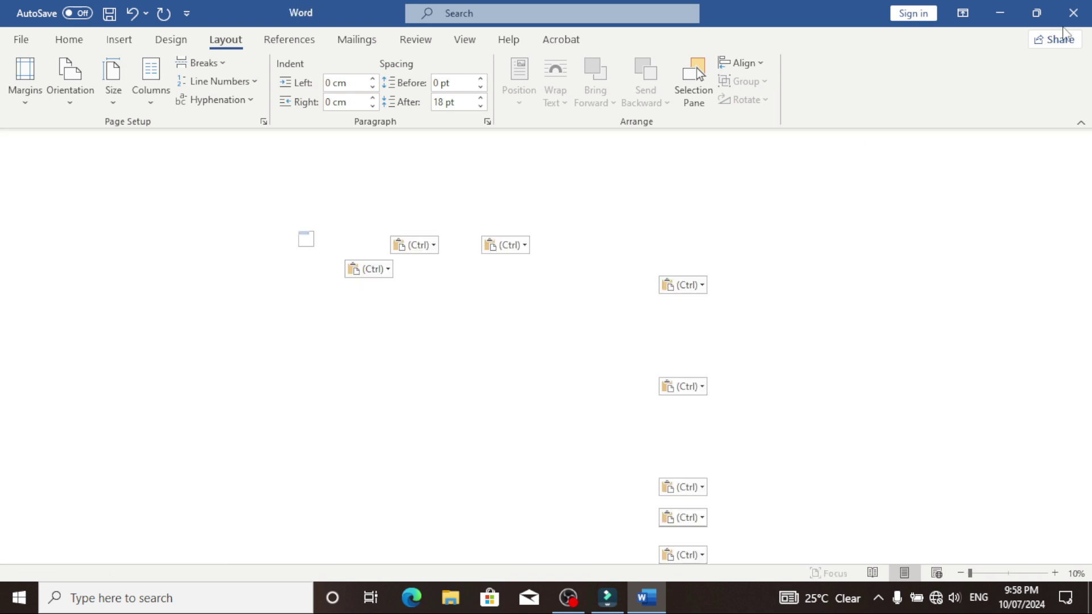
pyautogui.click(1074, 12)
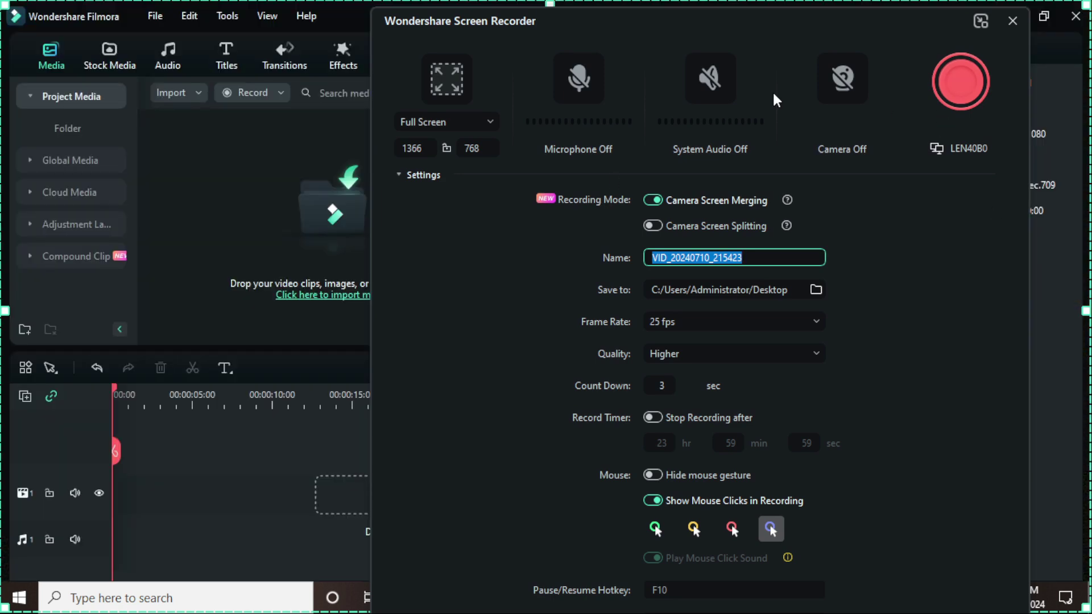
# Close the Screen Recorder and quit Filmora without saving the project.
pyautogui.click(1013, 22)
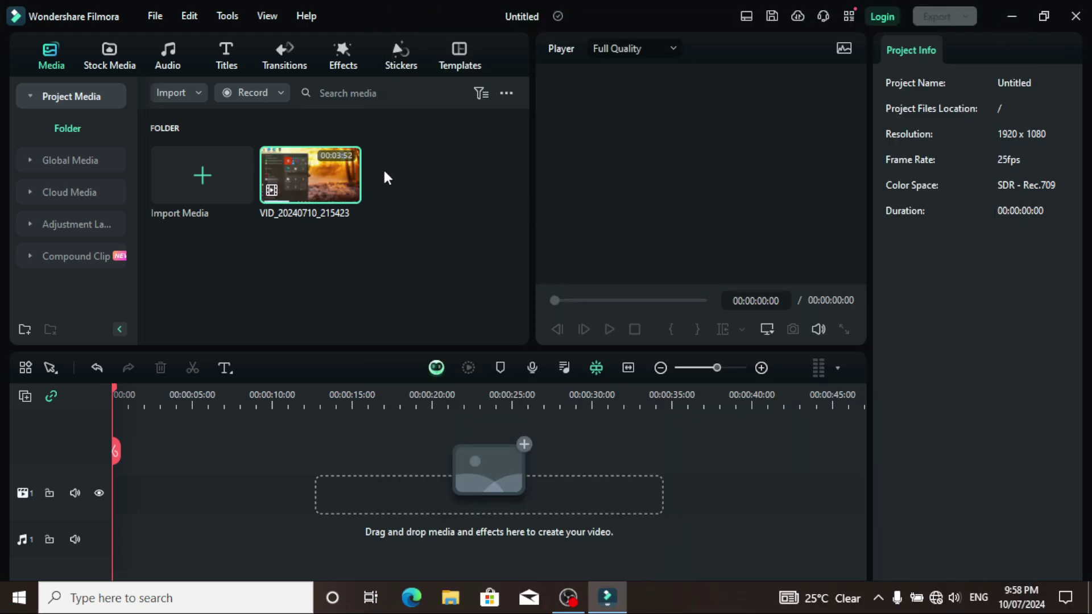
pyautogui.click(1077, 16)
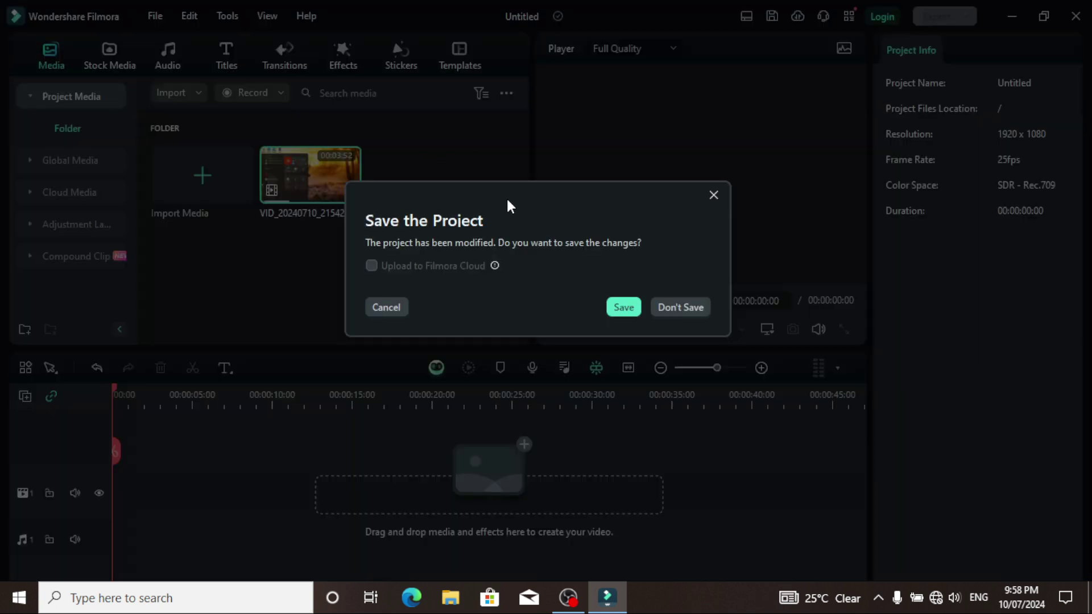
pyautogui.click(670, 310)
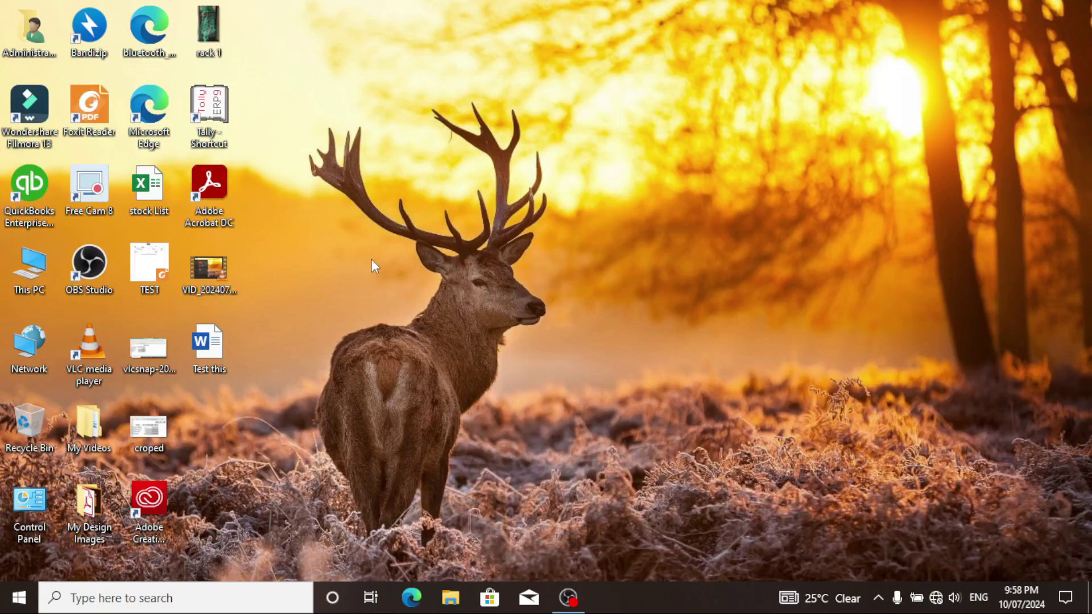
# Play the recorded video VID_20240710_215423 from the desktop in VLC media player.
pyautogui.doubleClick(207, 269)
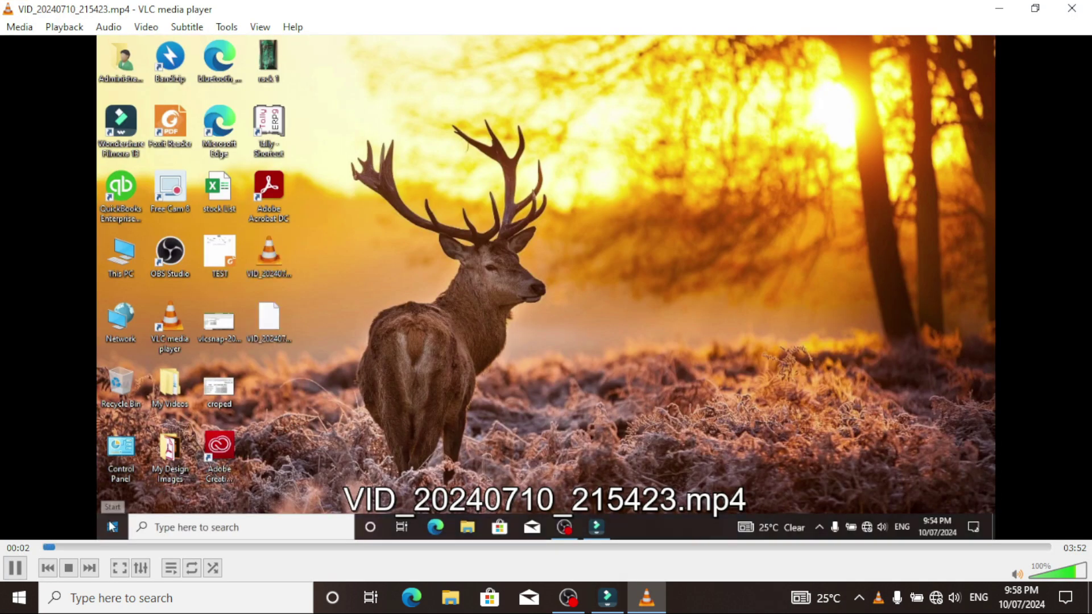
# Watch the opening part of the recorded video in full screen and return to the windowed view.
pyautogui.doubleClick(263, 417)
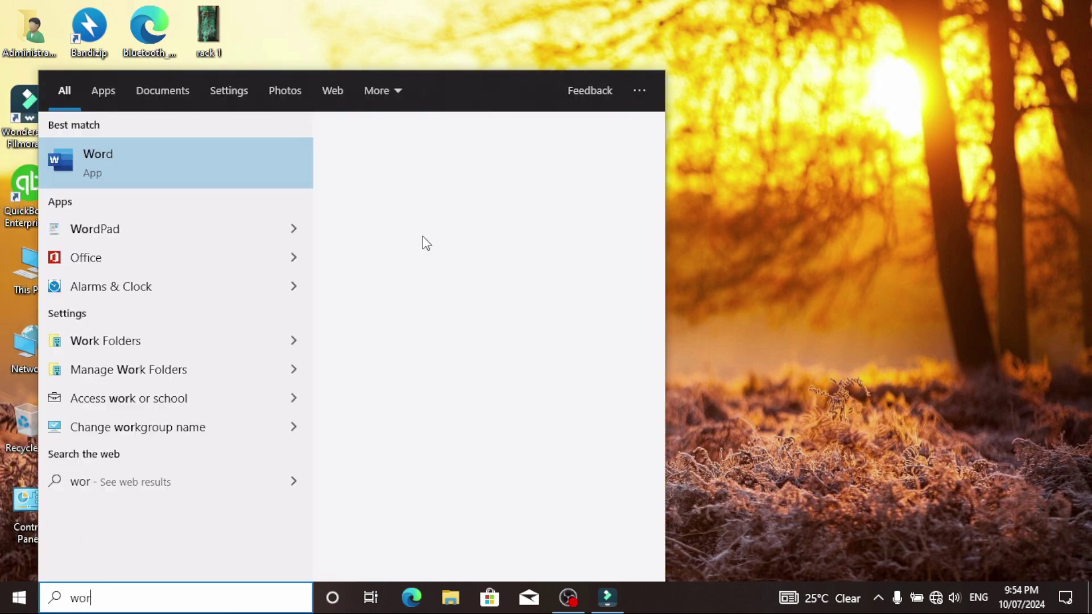
pyautogui.click(94, 159)
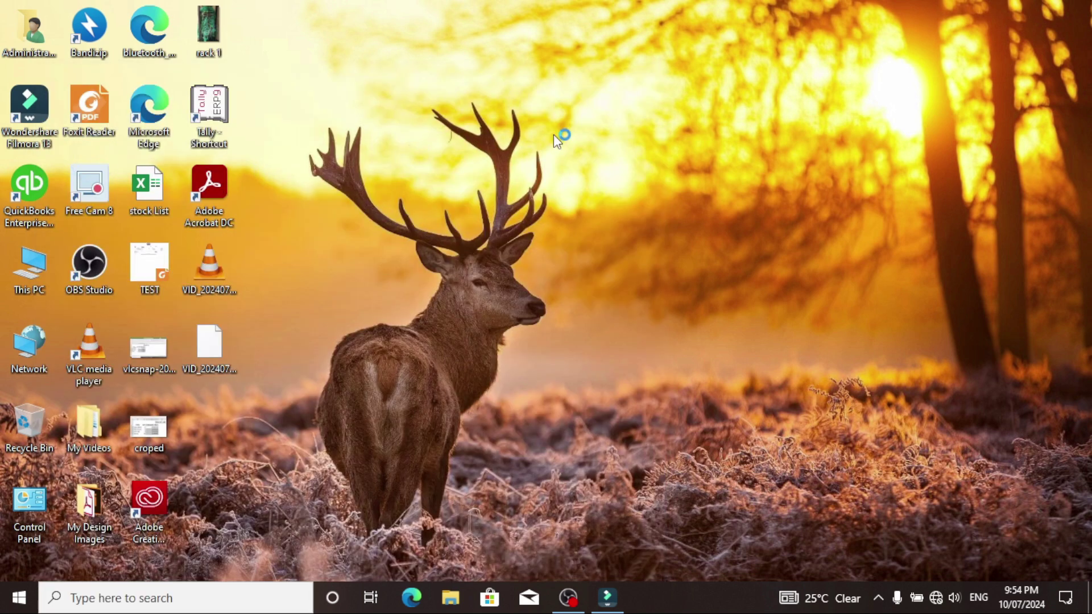
pyautogui.doubleClick(648, 282)
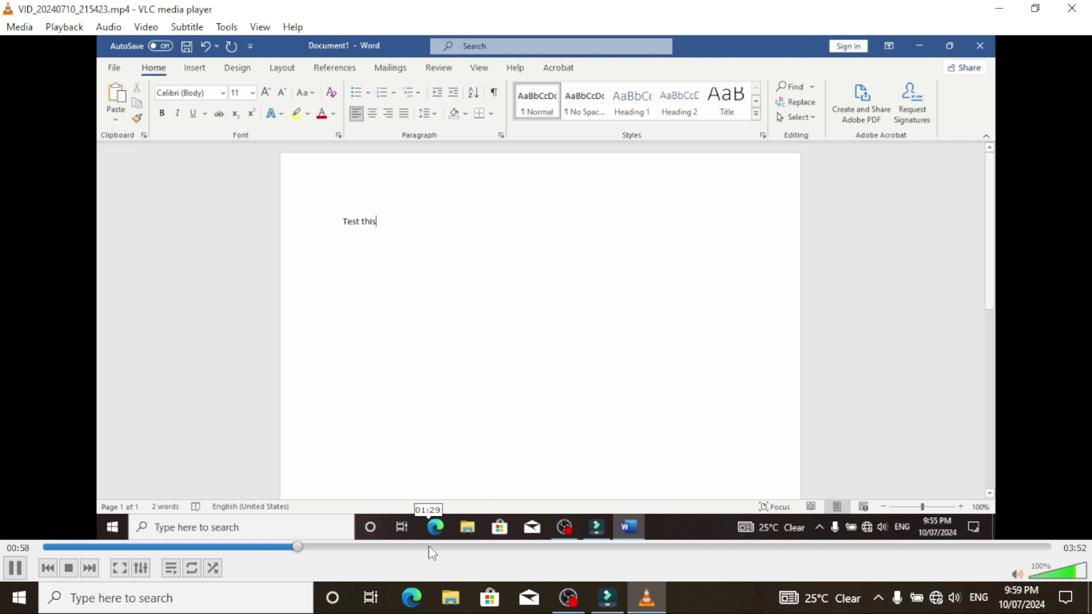
# Skim the recorded video by skipping ahead through 01:51 and 02:43 to about 03:20, and close the player.
pyautogui.click(527, 548)
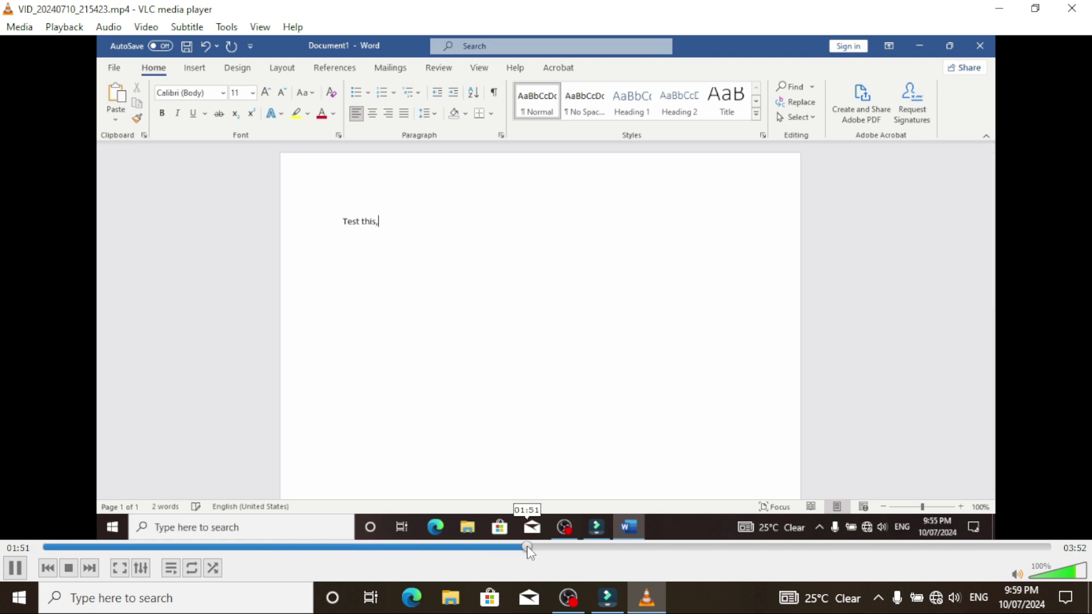
pyautogui.click(639, 548)
pyautogui.click(754, 547)
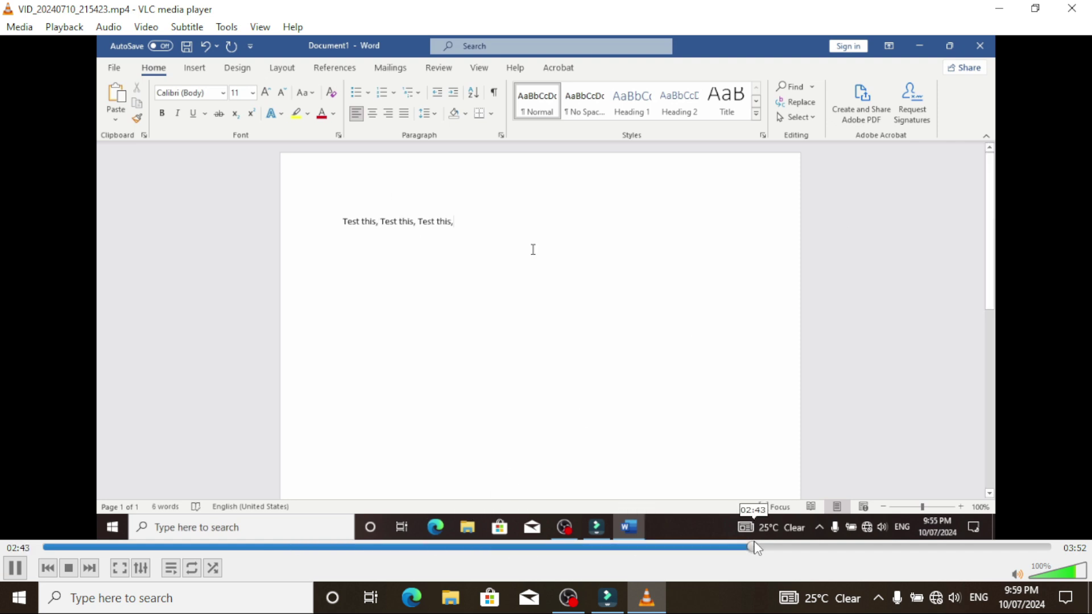
pyautogui.click(862, 547)
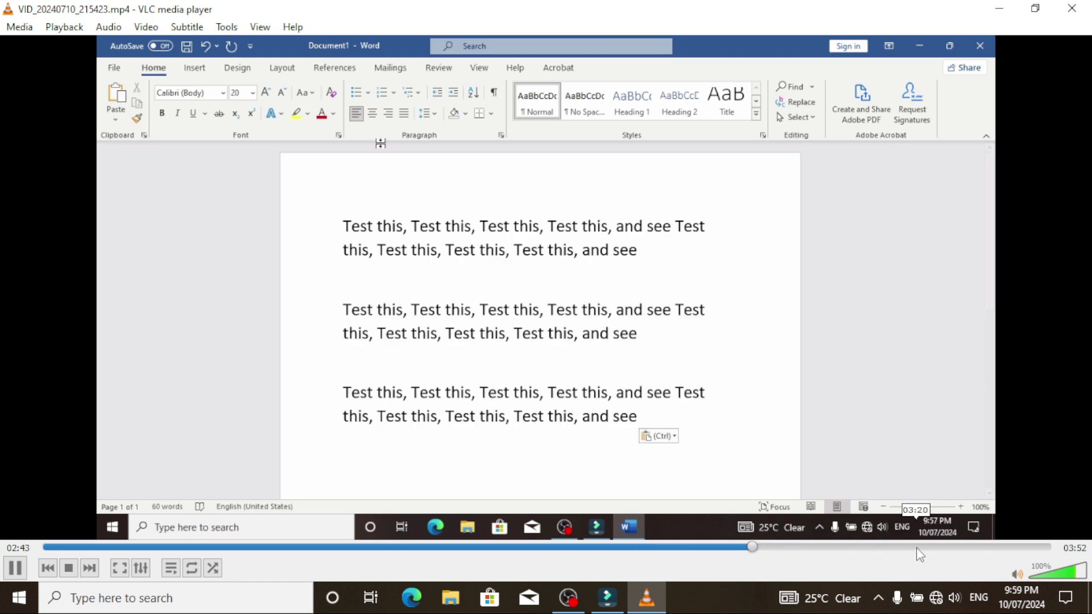
pyautogui.click(918, 548)
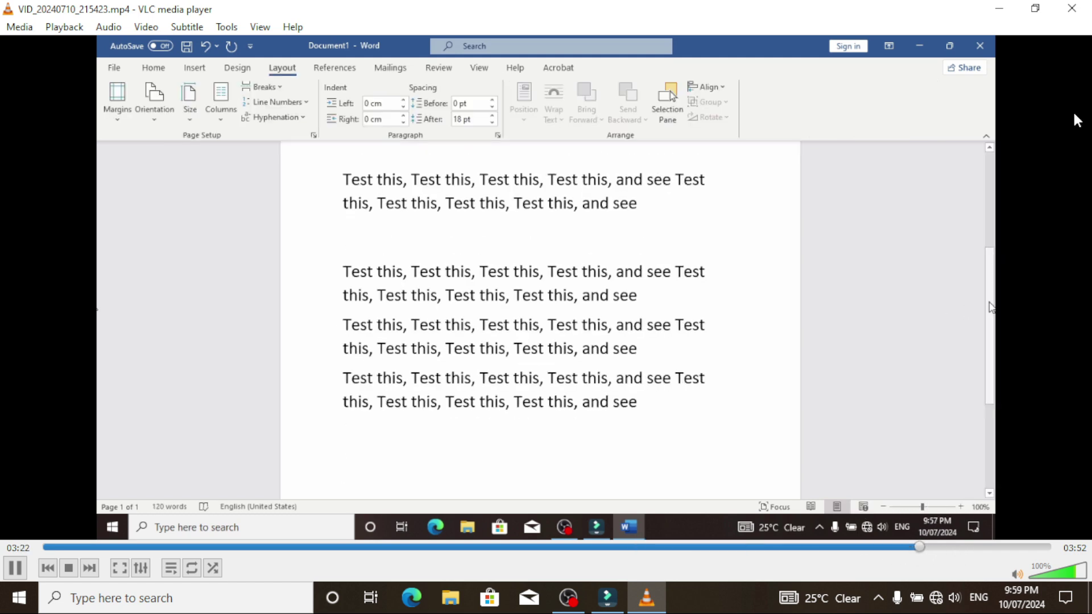
pyautogui.click(1080, 7)
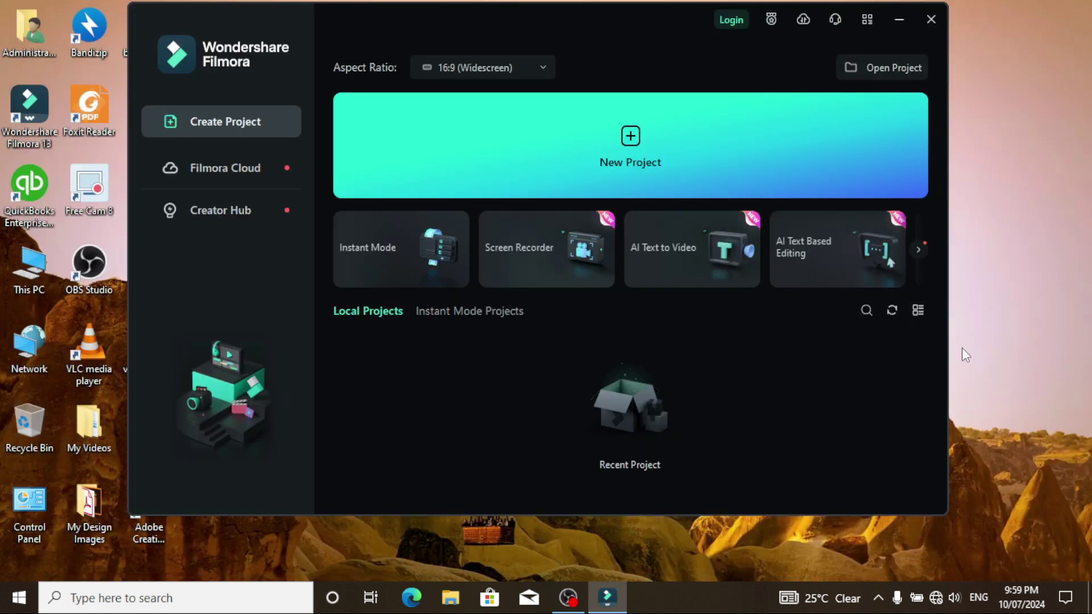
# Open OBS Studio's options from the hidden system tray icons to stop the ongoing recording.
pyautogui.click(877, 601)
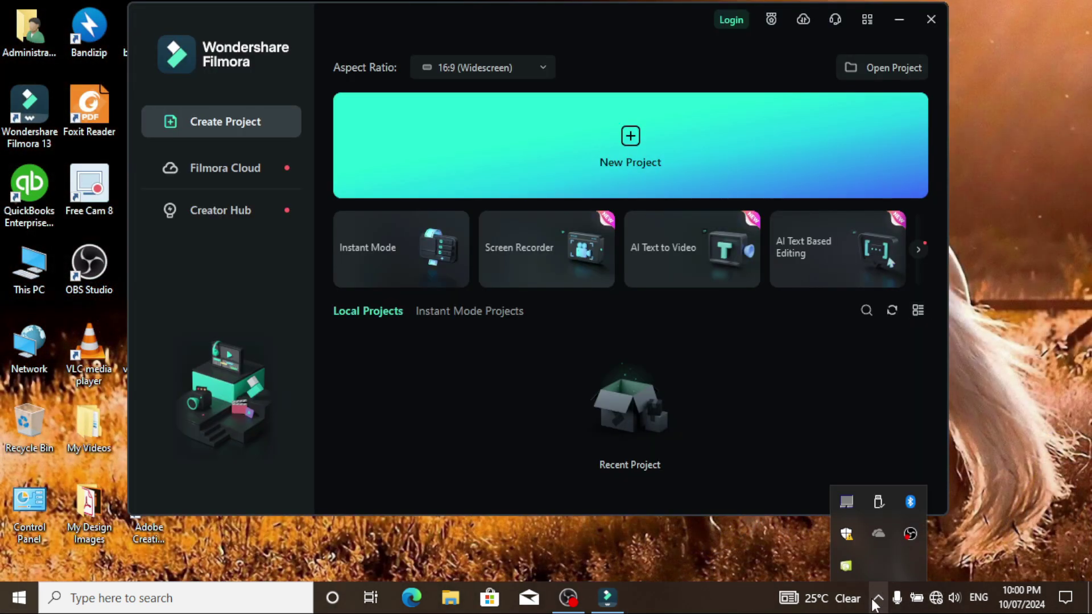
pyautogui.rightClick(910, 534)
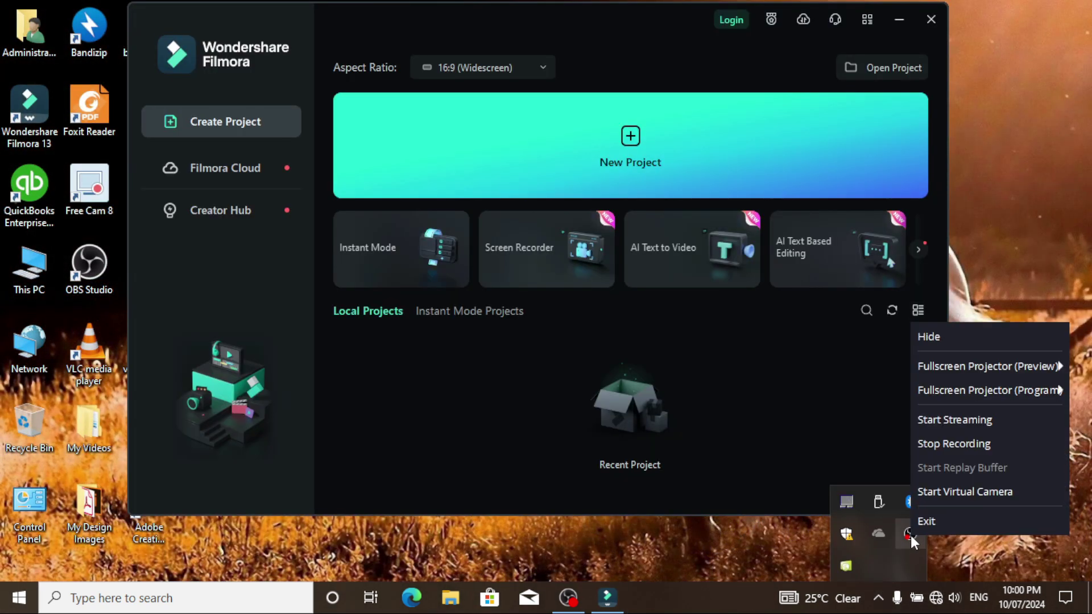